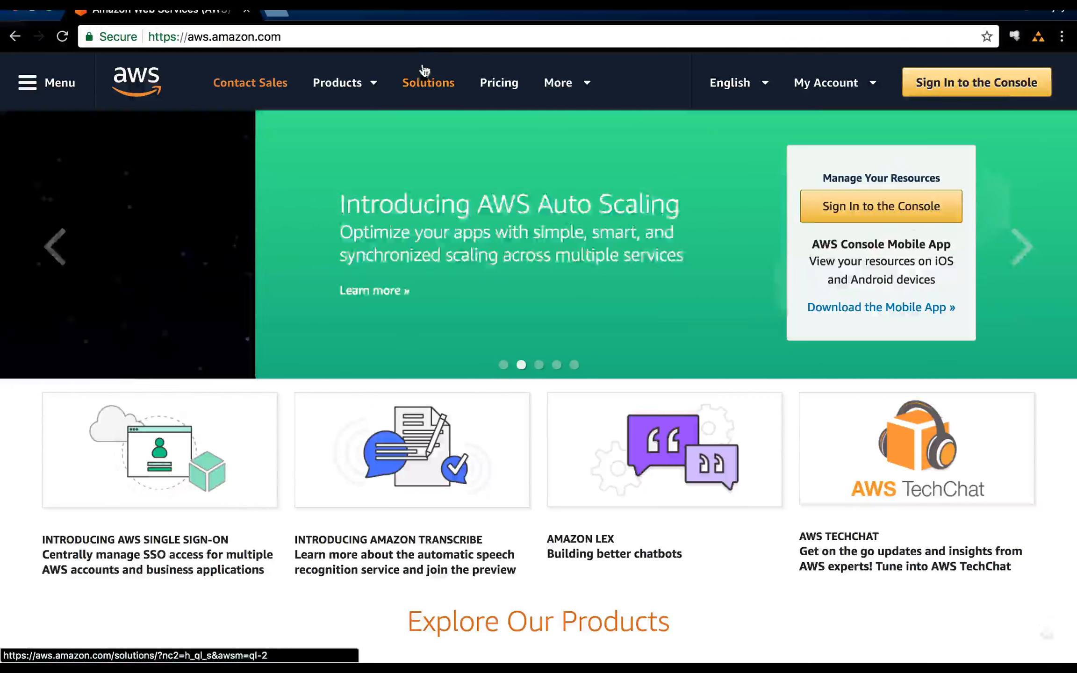
Sign in to the AWS console as the root user by entering the account password.
click(952, 88)
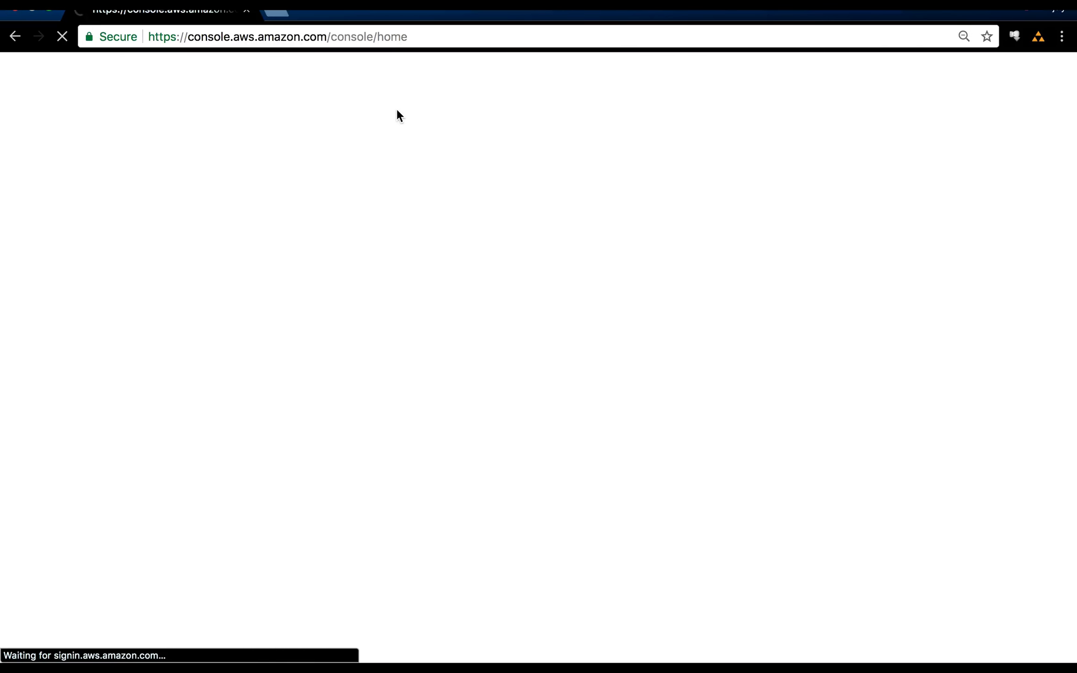
text(••••••••••)
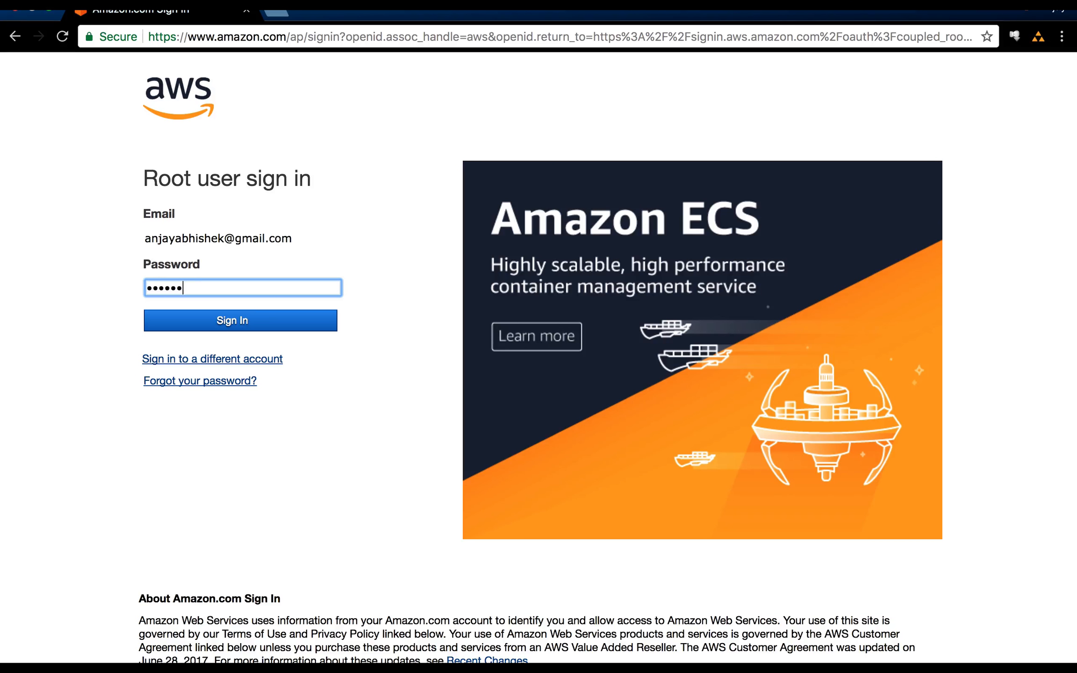
key(Return)
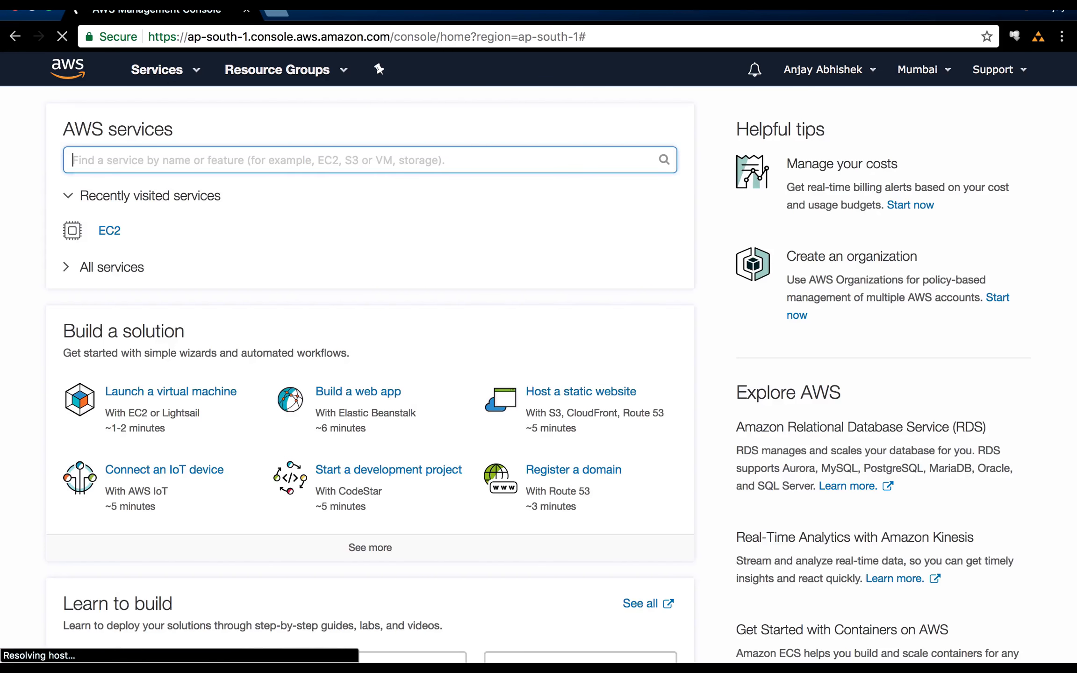
Find the EC2 service by searching for "ec2" and open its list of instances.
click(913, 78)
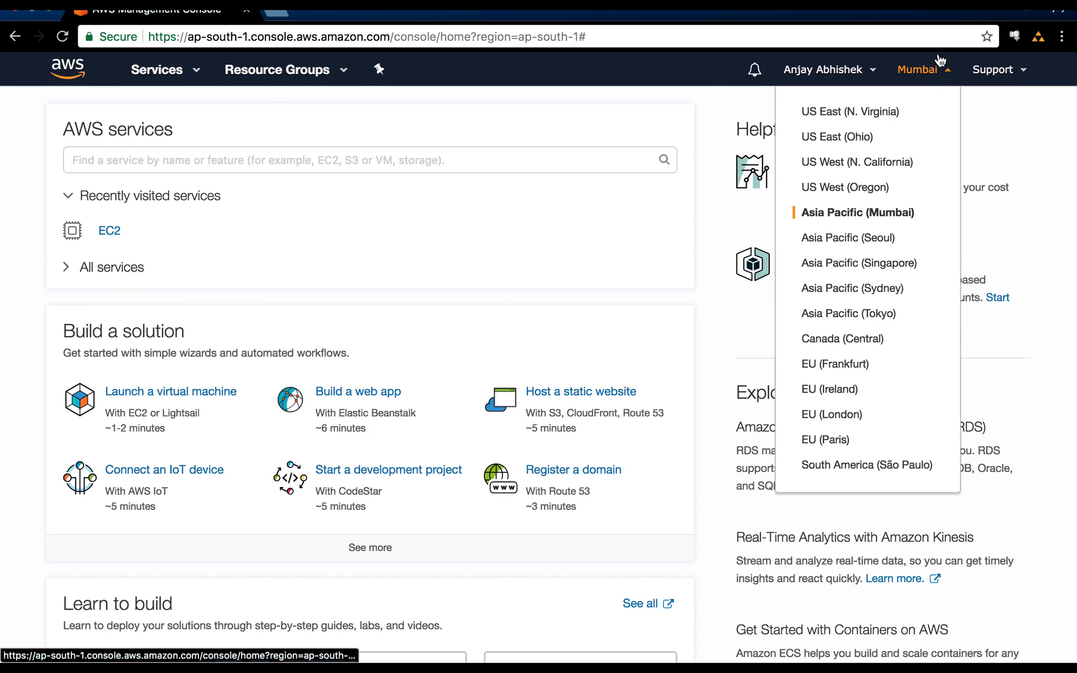
click(930, 77)
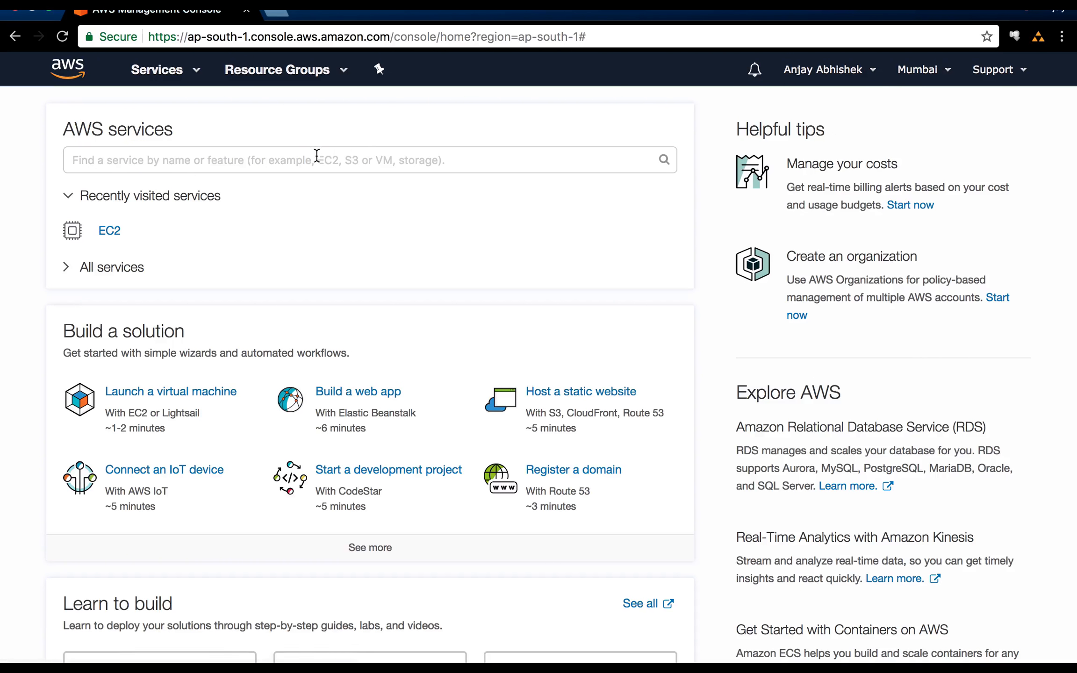
click(649, 156)
text(ec2)
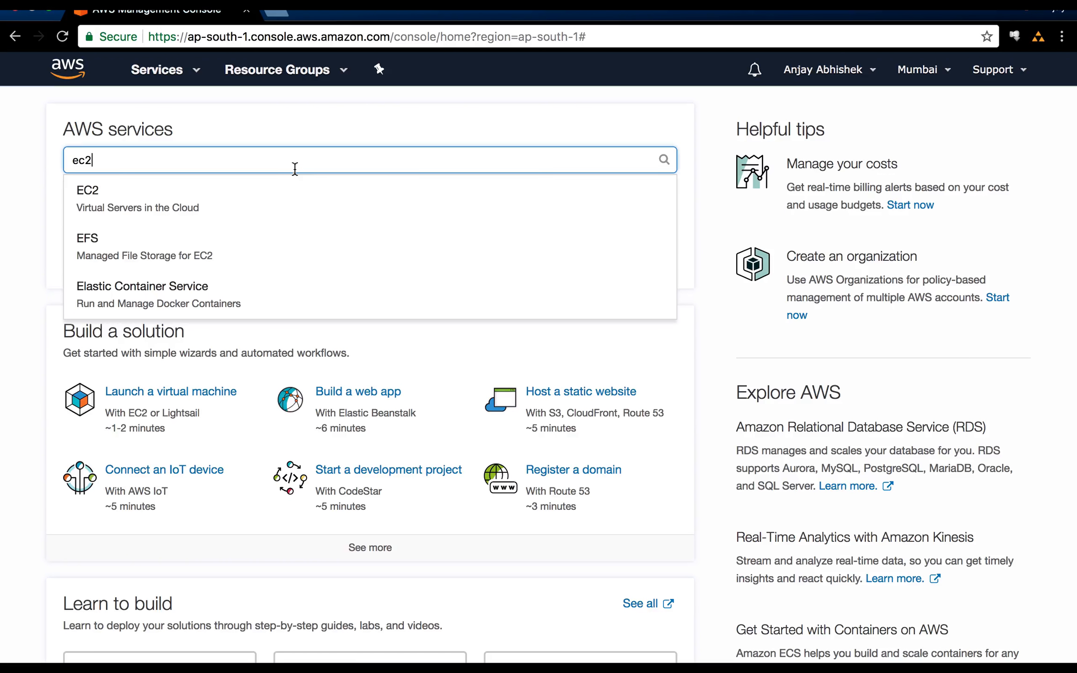
click(174, 210)
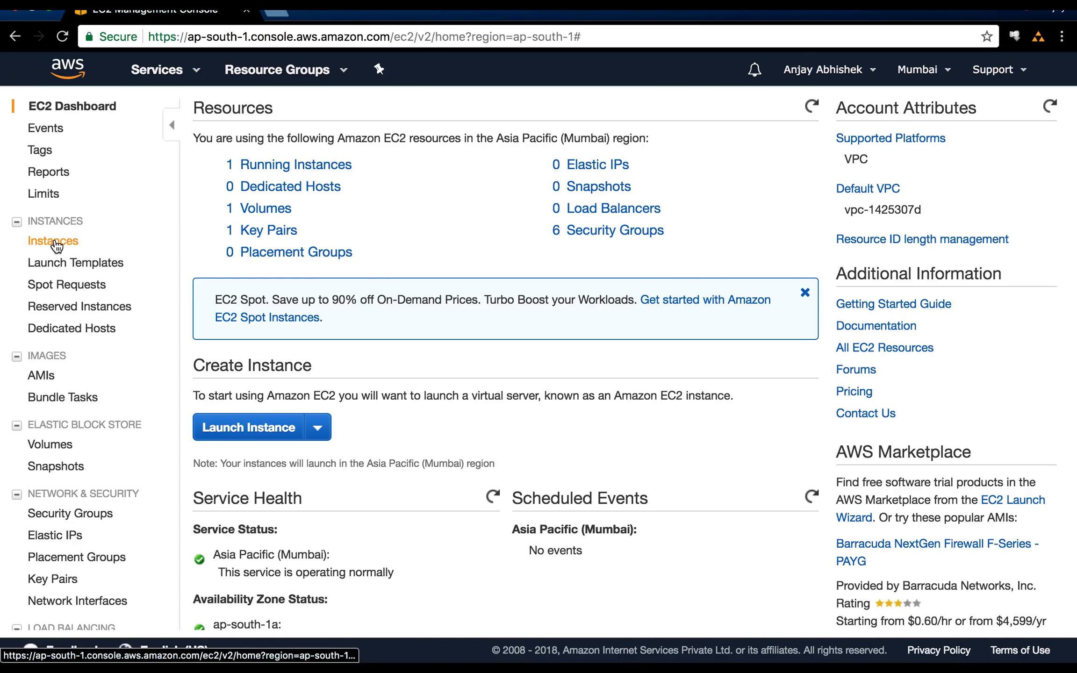
click(55, 244)
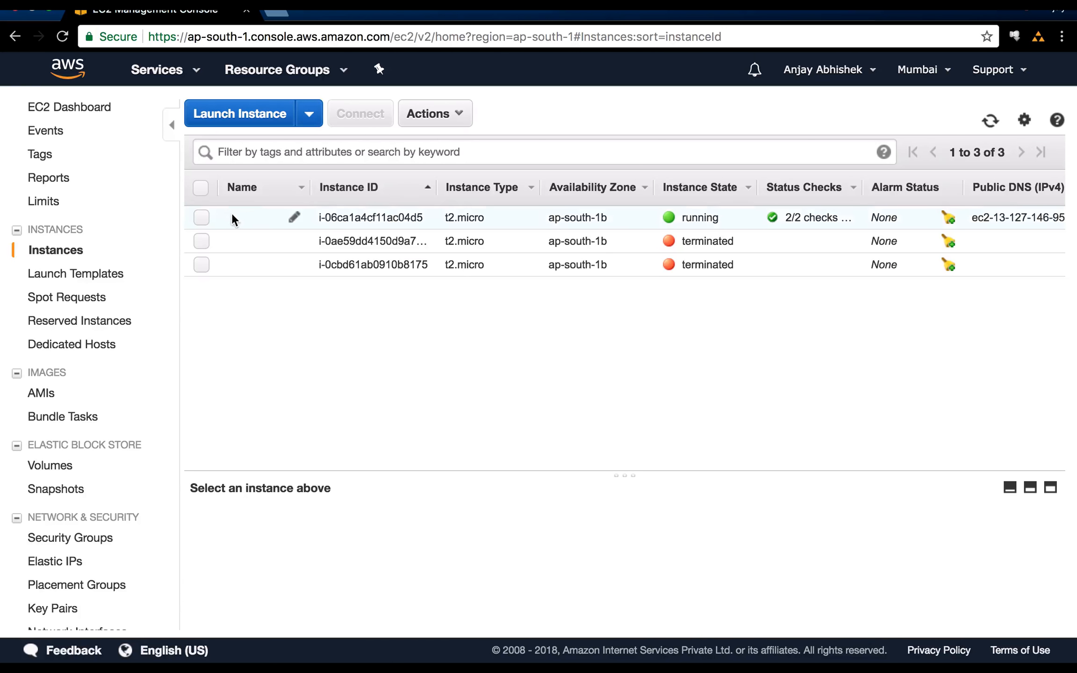
Select the running t2.micro instance and look over its details in the instance list.
click(203, 218)
scroll(575, 217, right, 10)
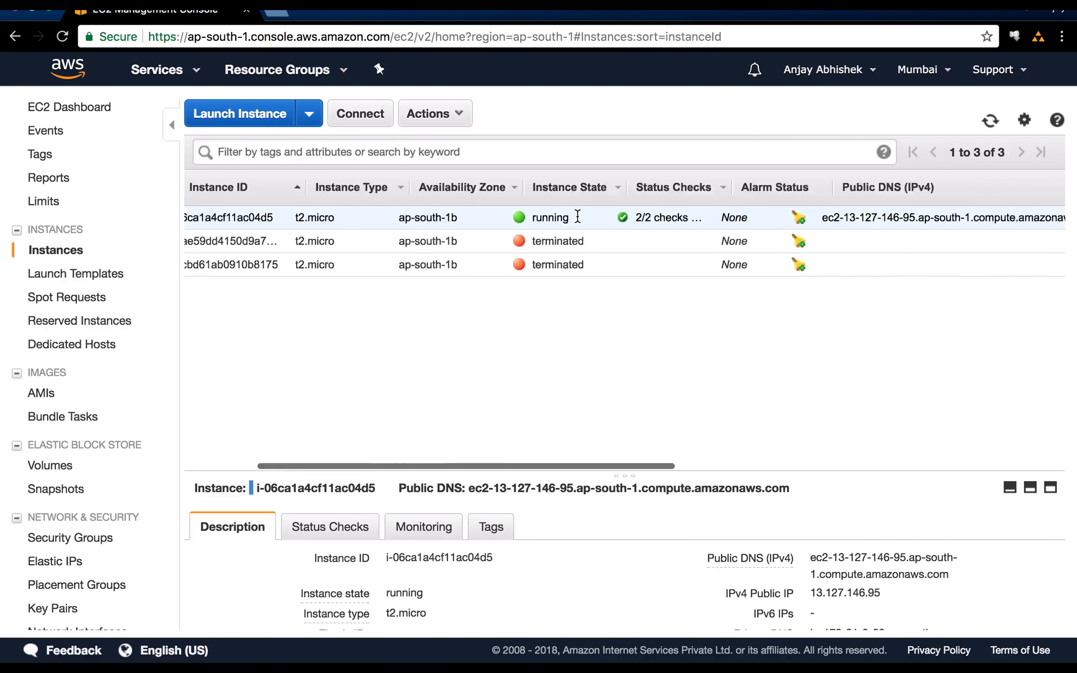
scroll(578, 216, left, 10)
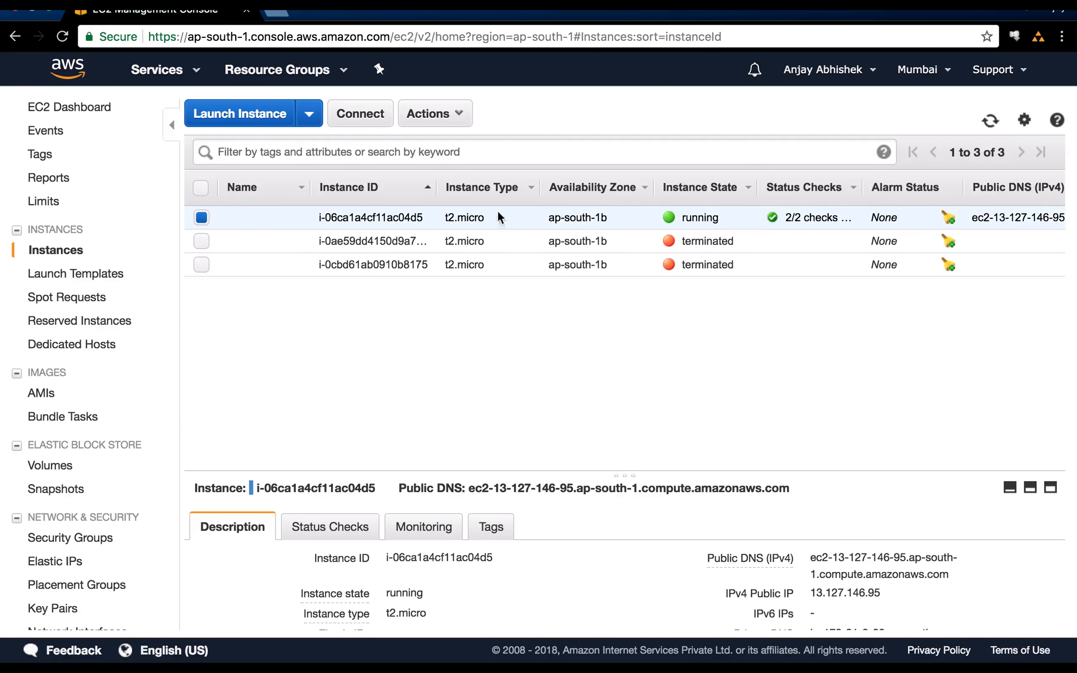
Start launching an instance with the Red Hat Enterprise Linux 7.4 image and the t2.micro type, continuing to the launch review.
click(247, 115)
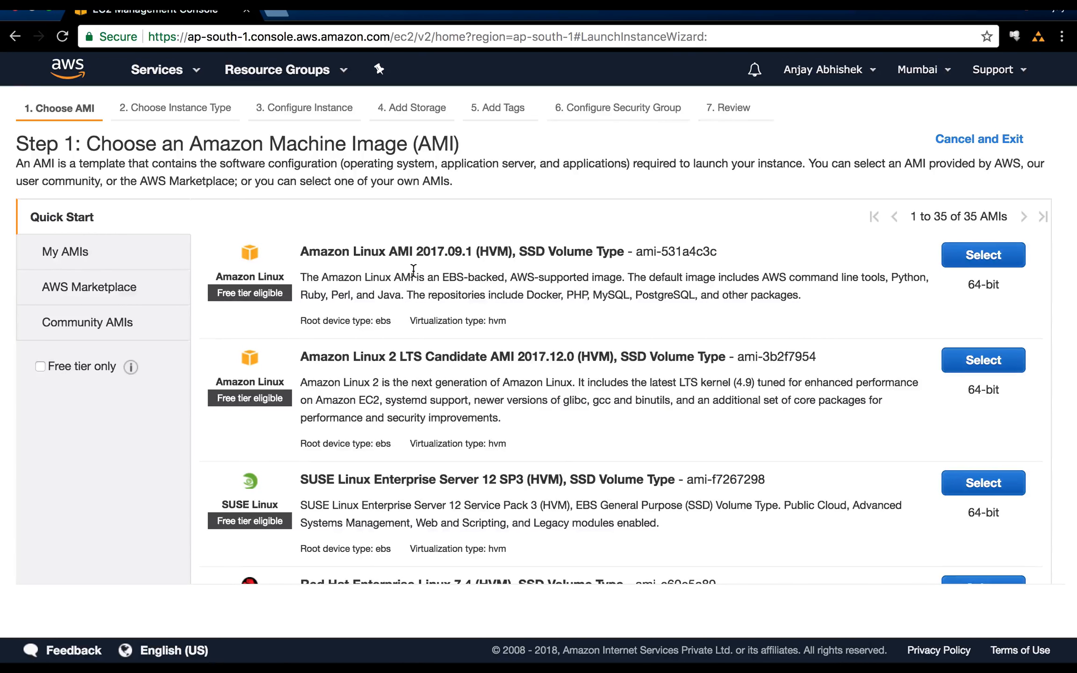
scroll(414, 270, down, 4)
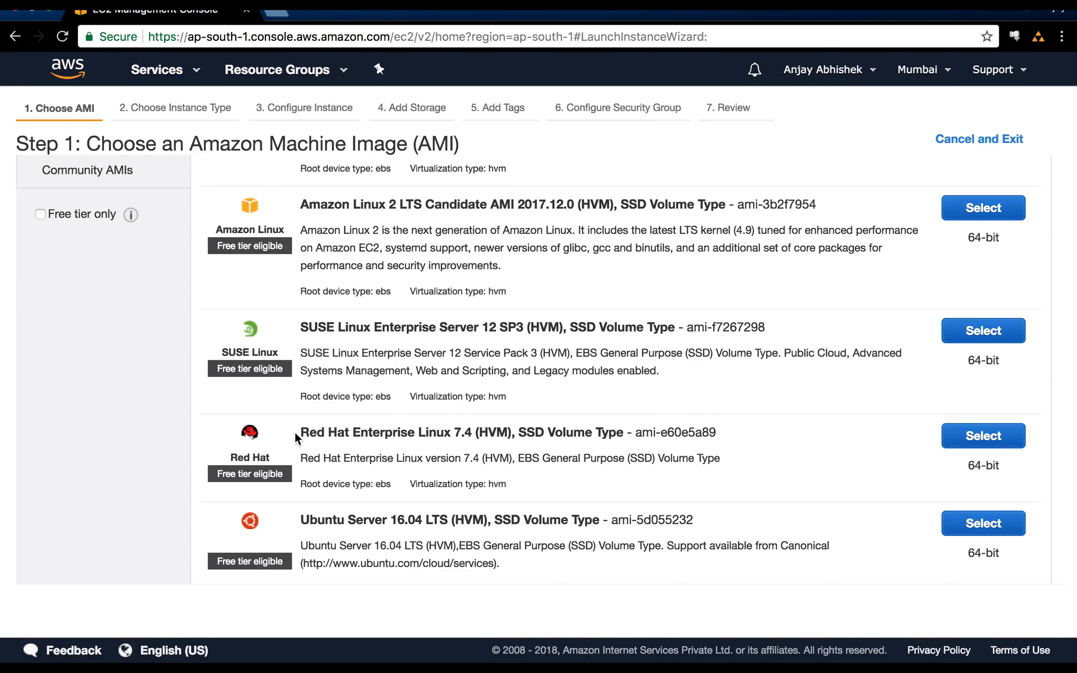
drag(295, 431, 584, 441)
click(981, 435)
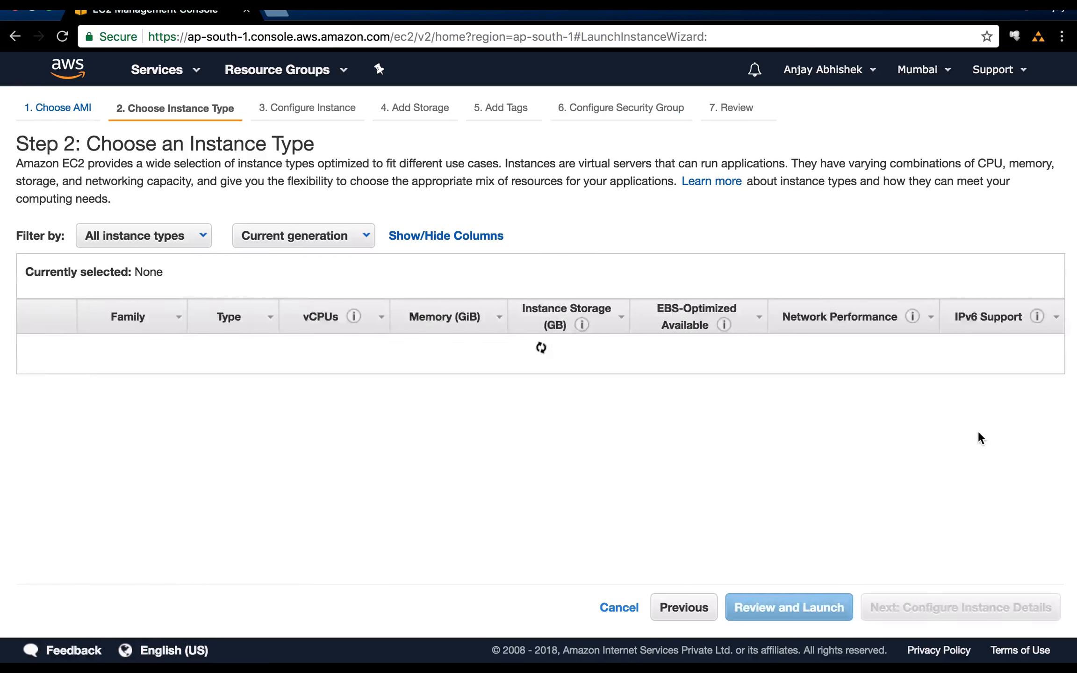
mouse_move(264, 416)
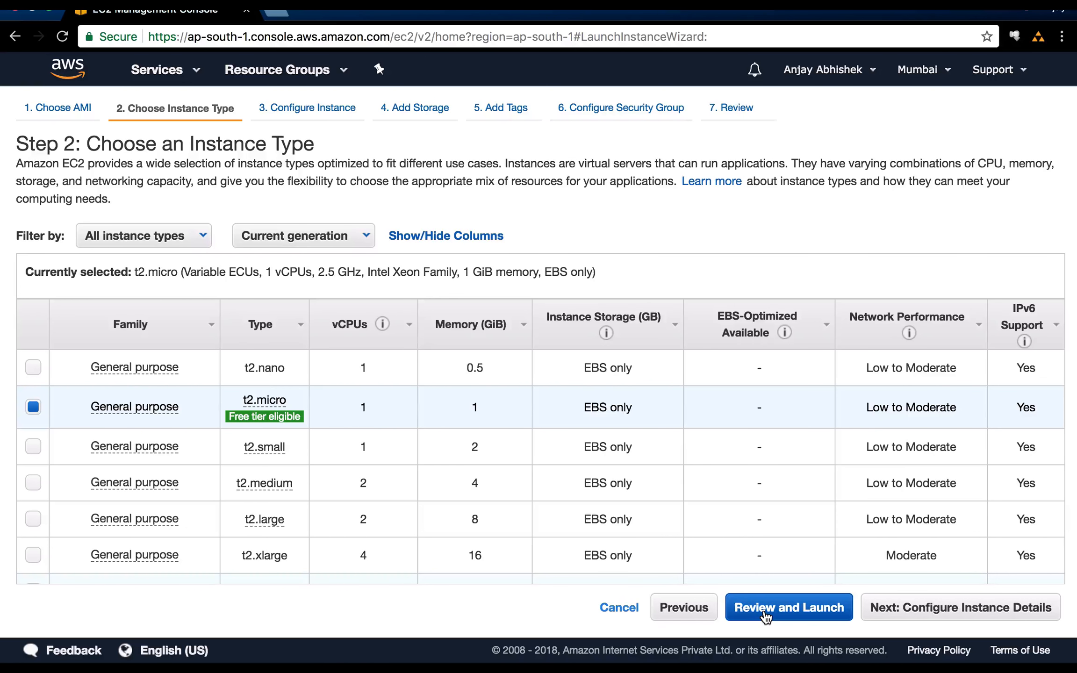
click(819, 610)
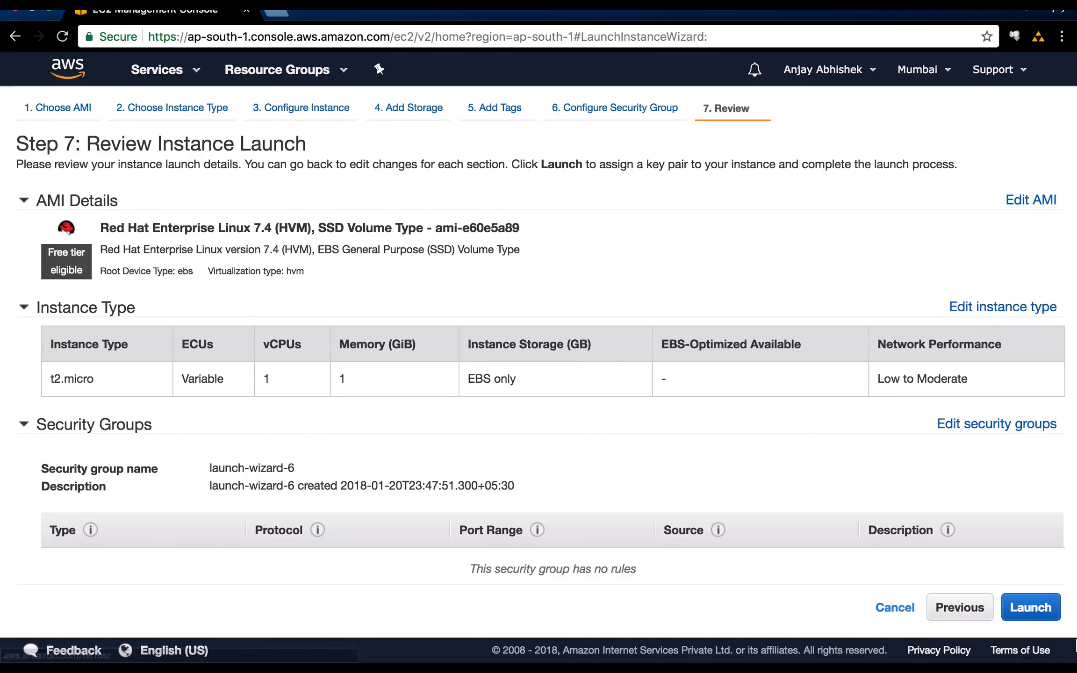
Choose the existing key pair ec2ssh for the launch, acknowledge access to its private key file, and dismiss the key pair dialog.
click(1028, 617)
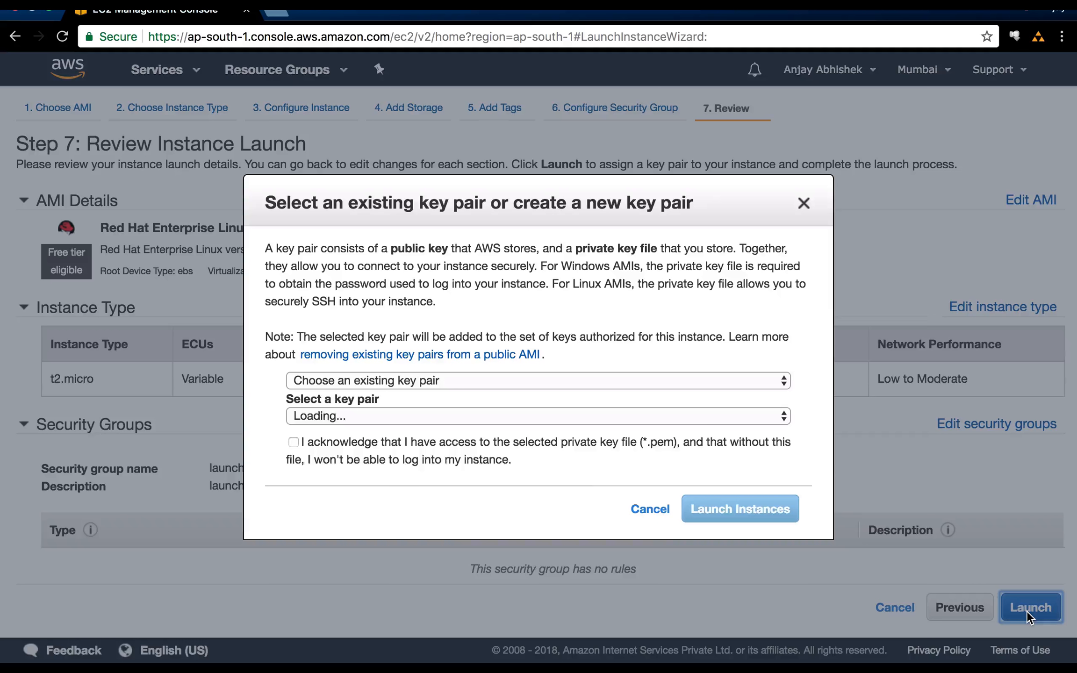
click(480, 382)
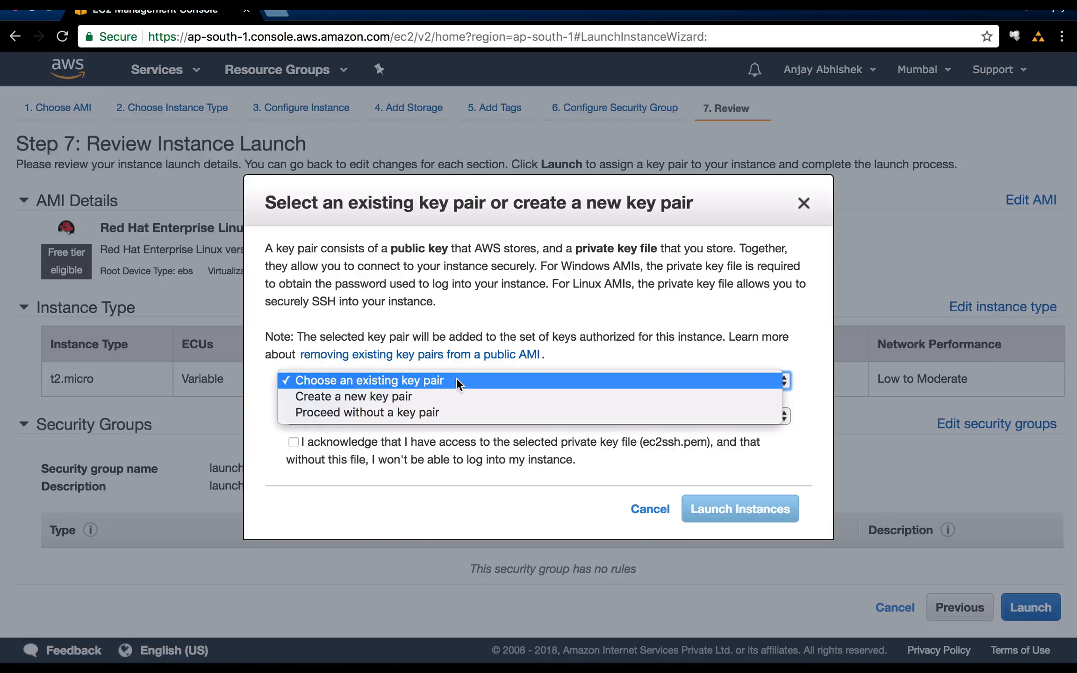
click(633, 334)
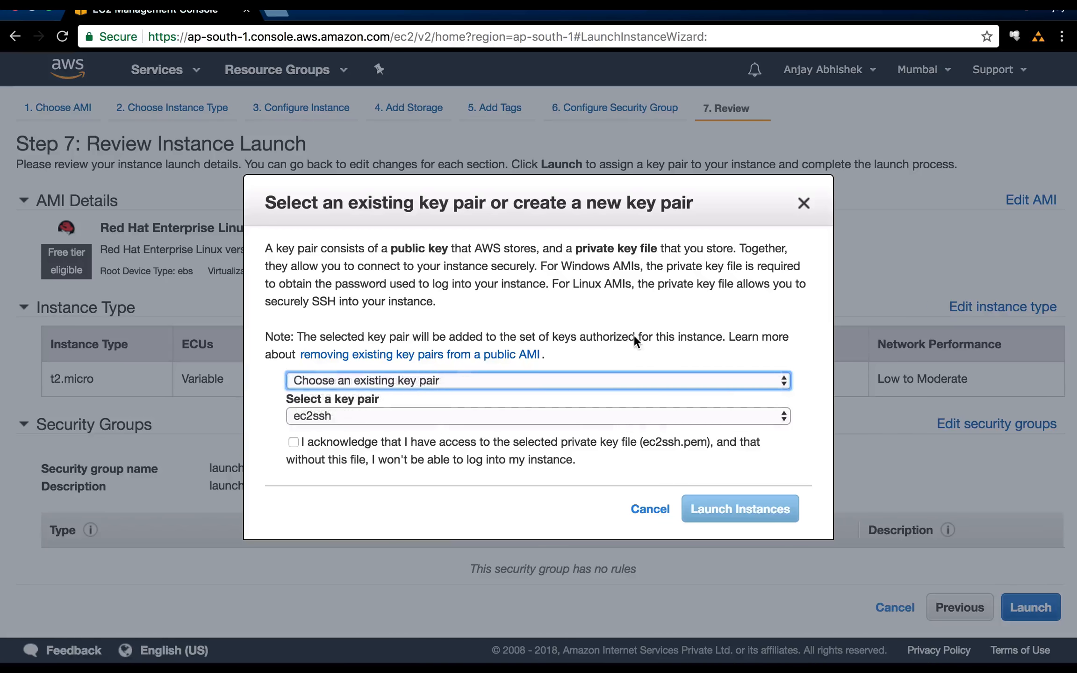
click(345, 413)
click(300, 412)
click(277, 412)
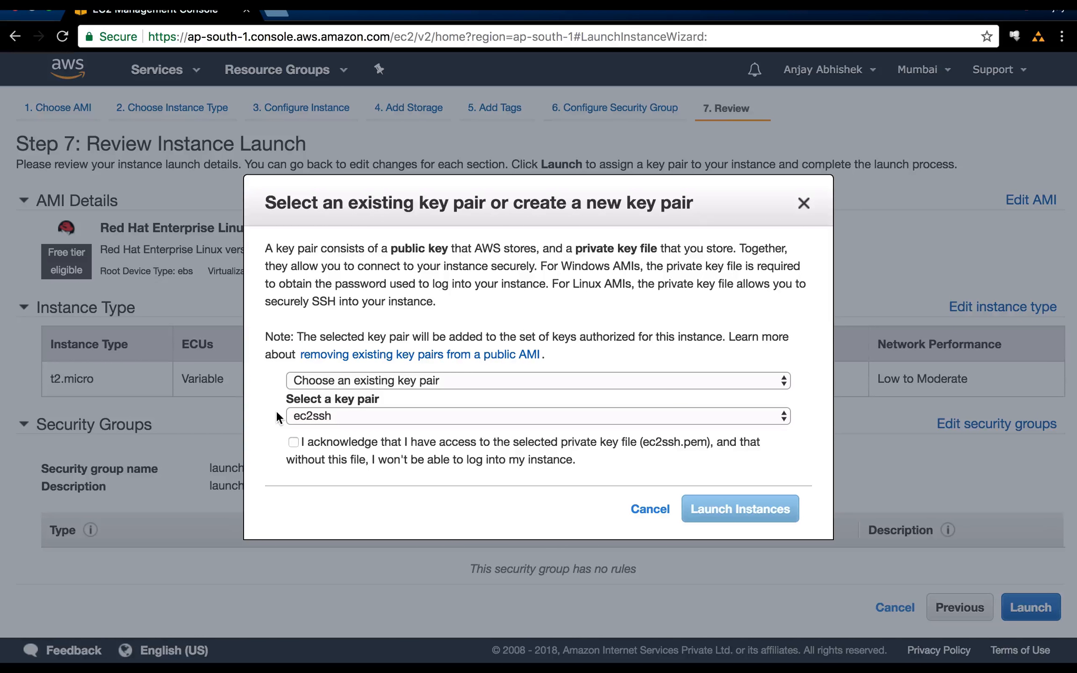
click(293, 442)
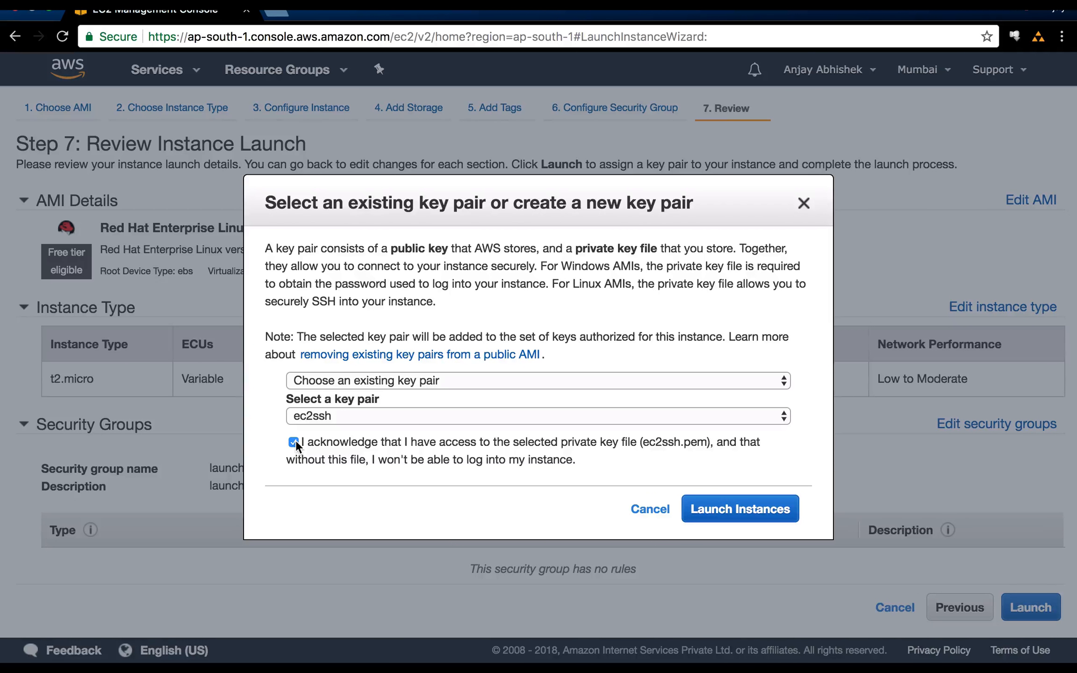
click(759, 512)
click(810, 202)
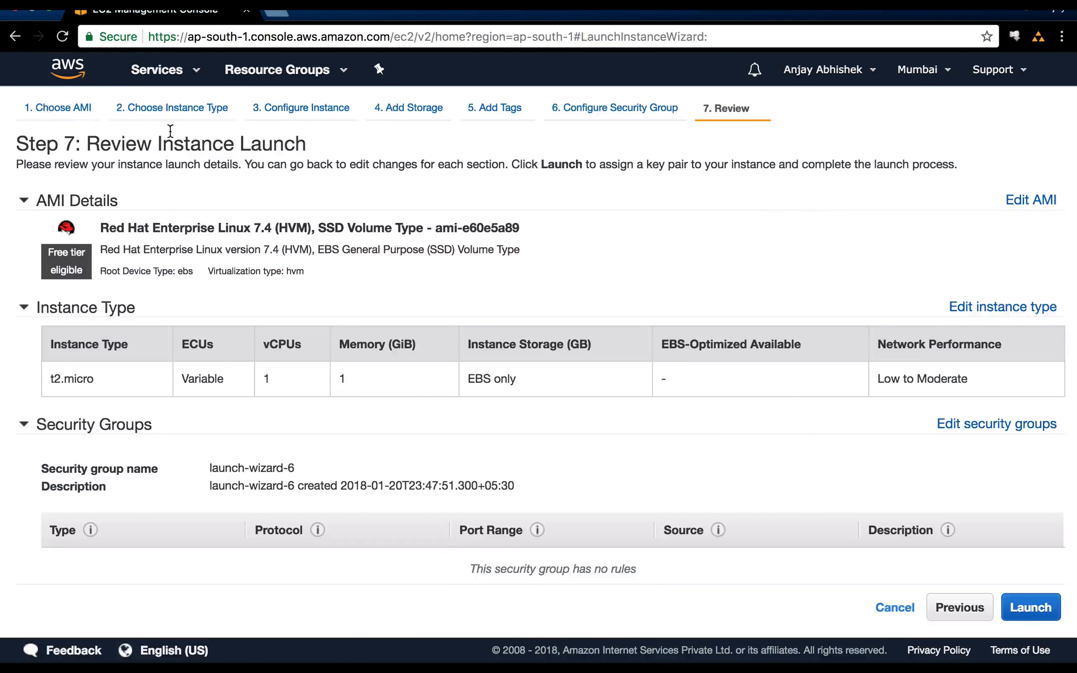
Leave the launch wizard and return to the list of EC2 instances.
click(177, 72)
click(49, 157)
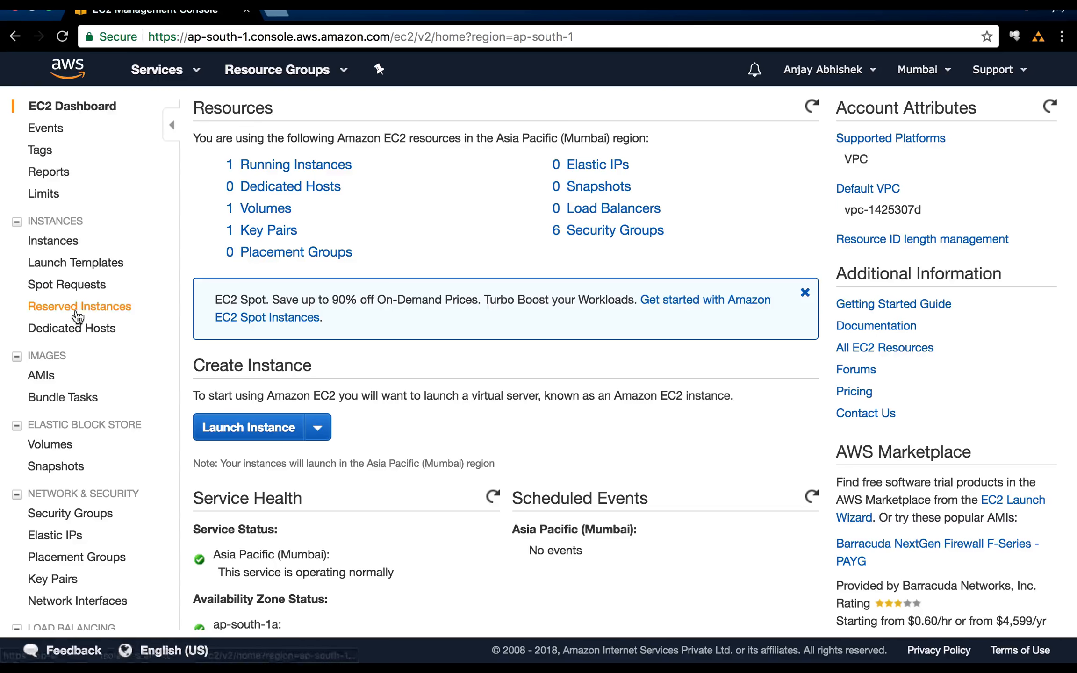
click(53, 241)
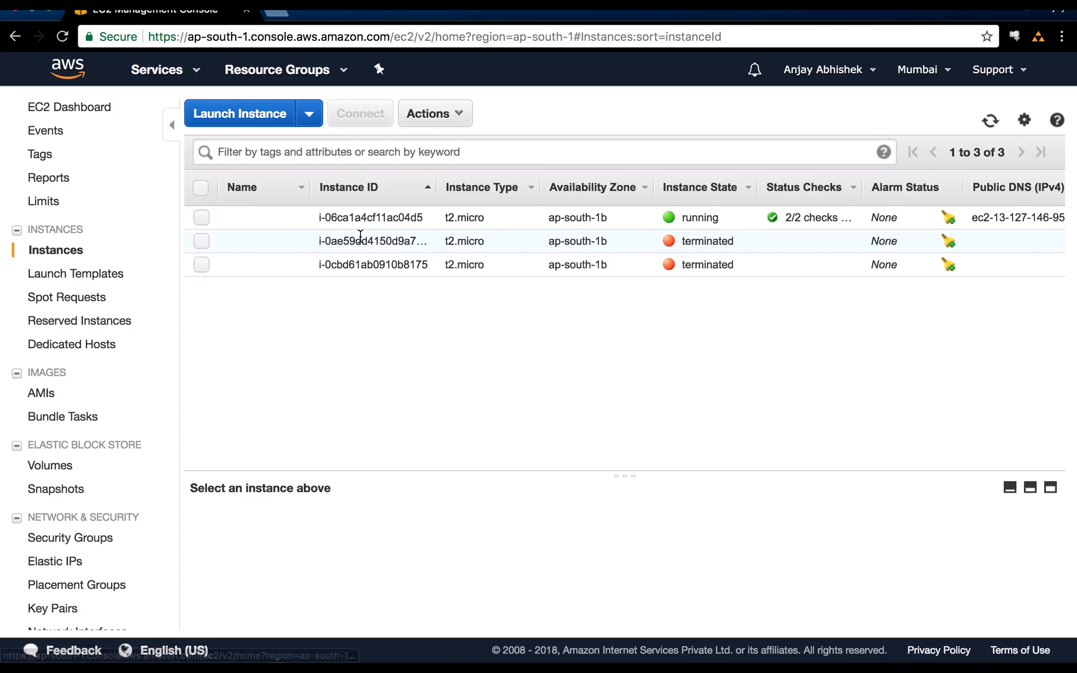
Select the running instance and show the inbound rules of its security group launch-wizard-5.
double_click(709, 219)
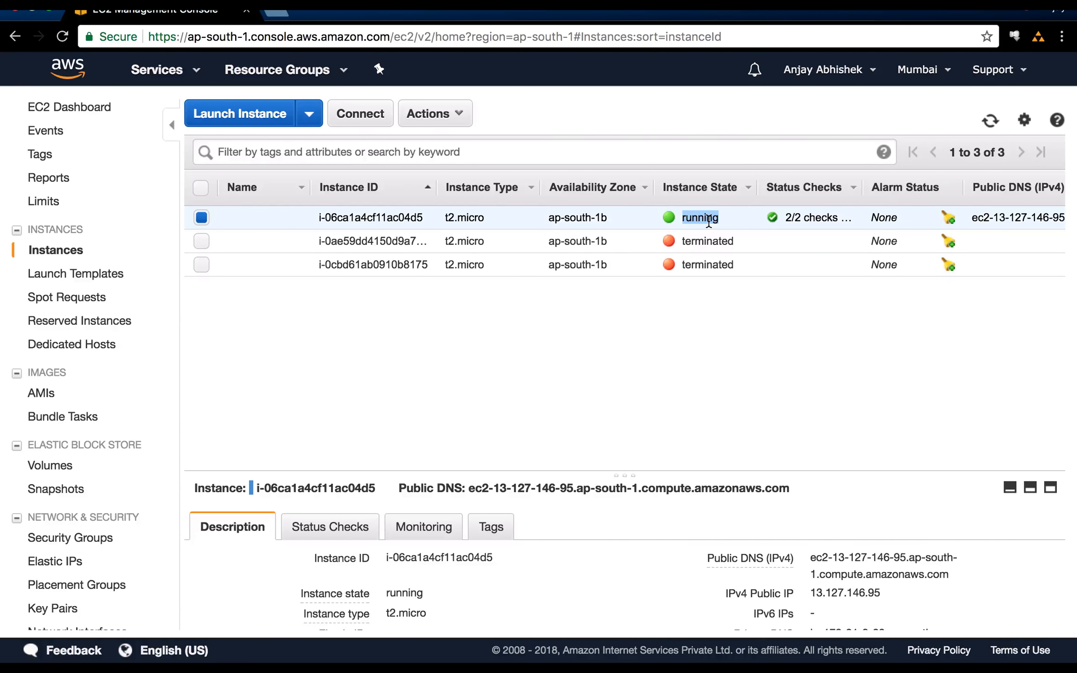
scroll(709, 222, right, 10)
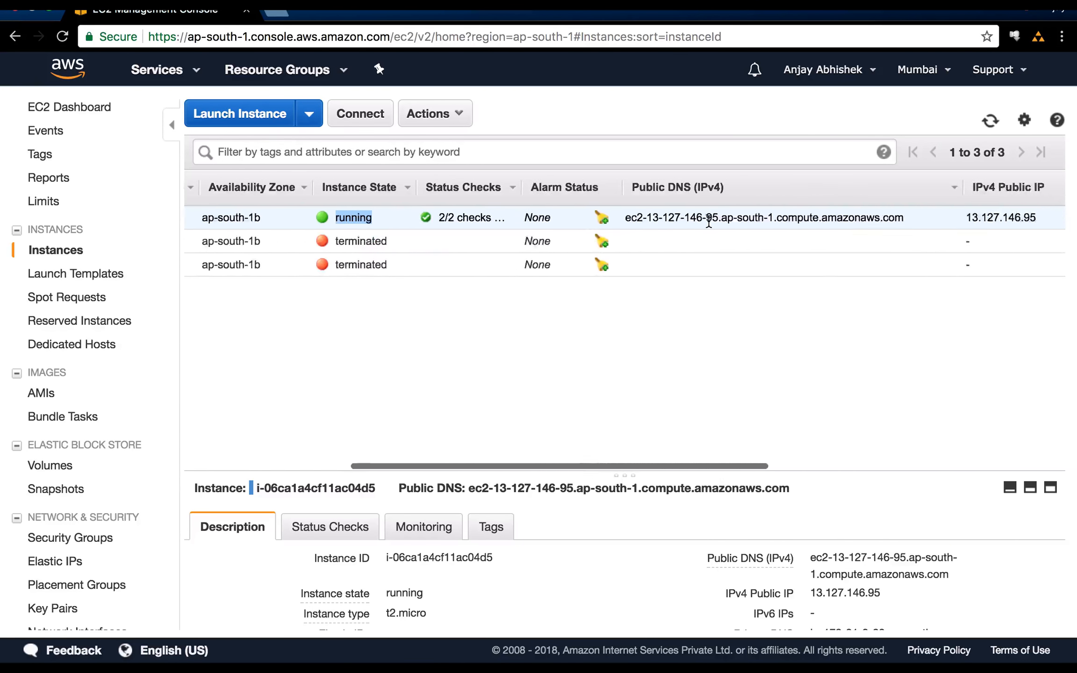
scroll(709, 222, right, 5)
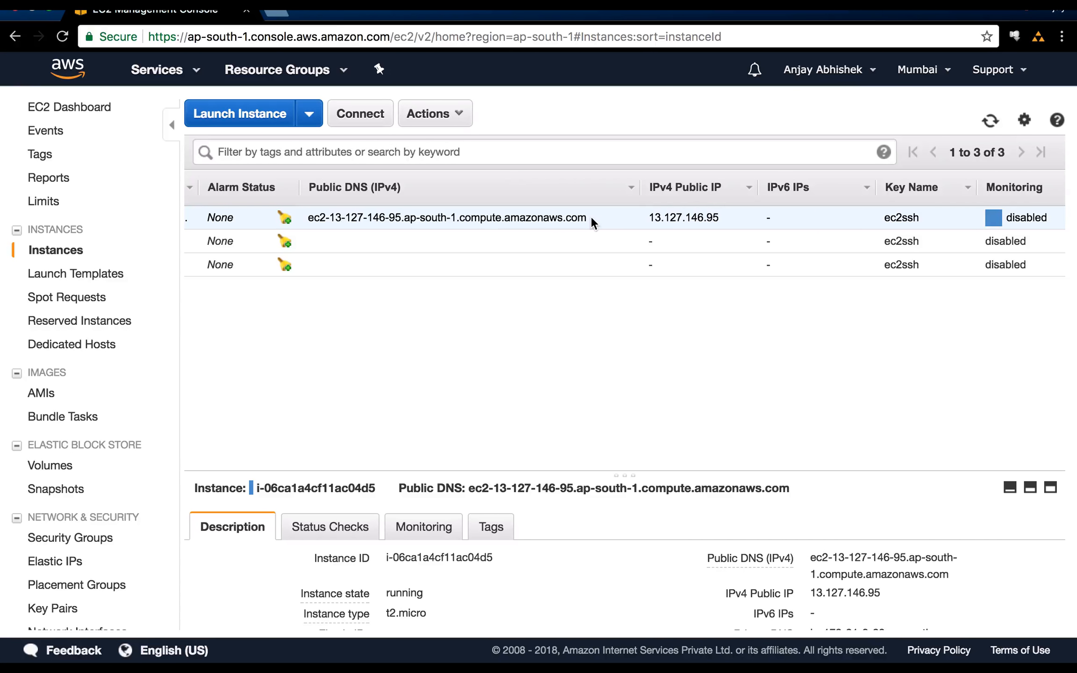
scroll(591, 217, right, 5)
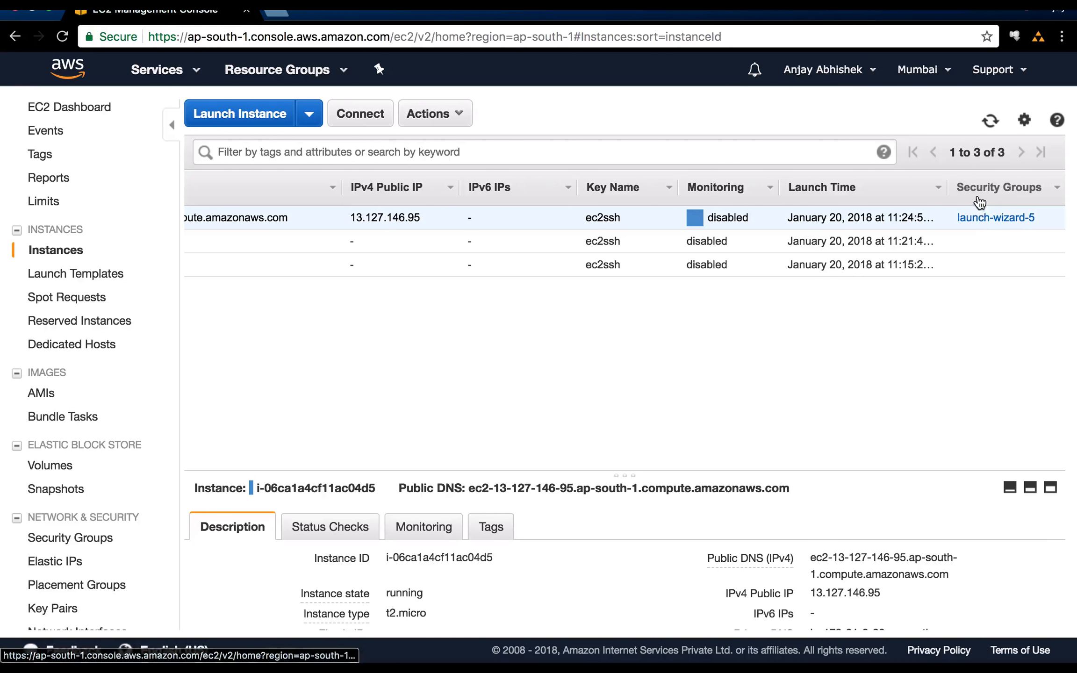
click(978, 222)
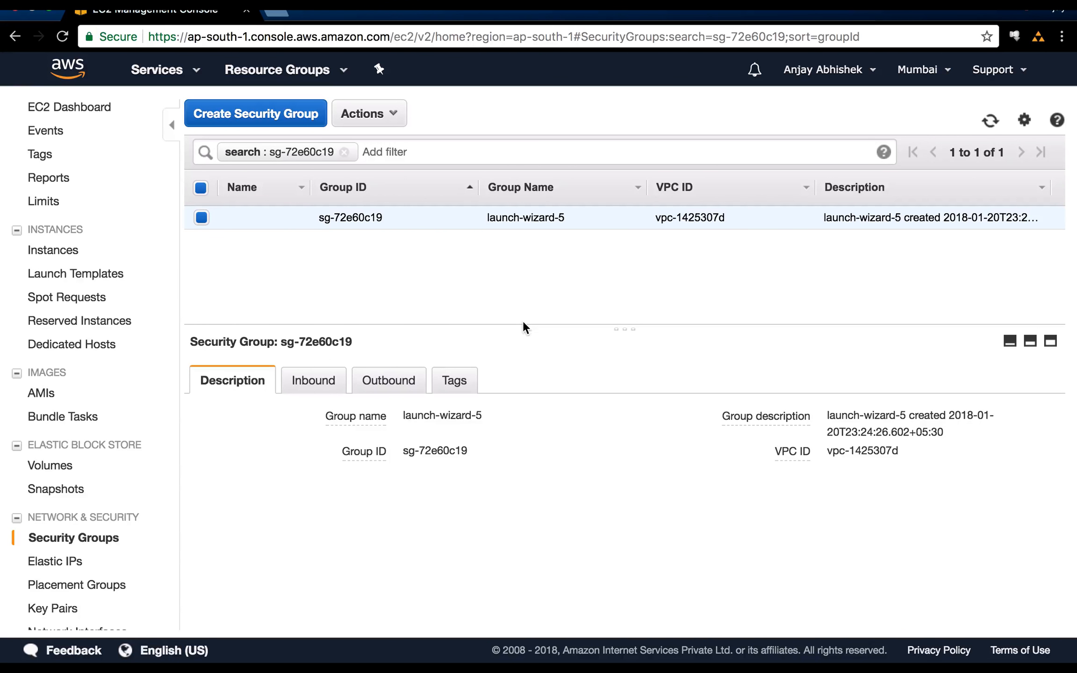
click(326, 379)
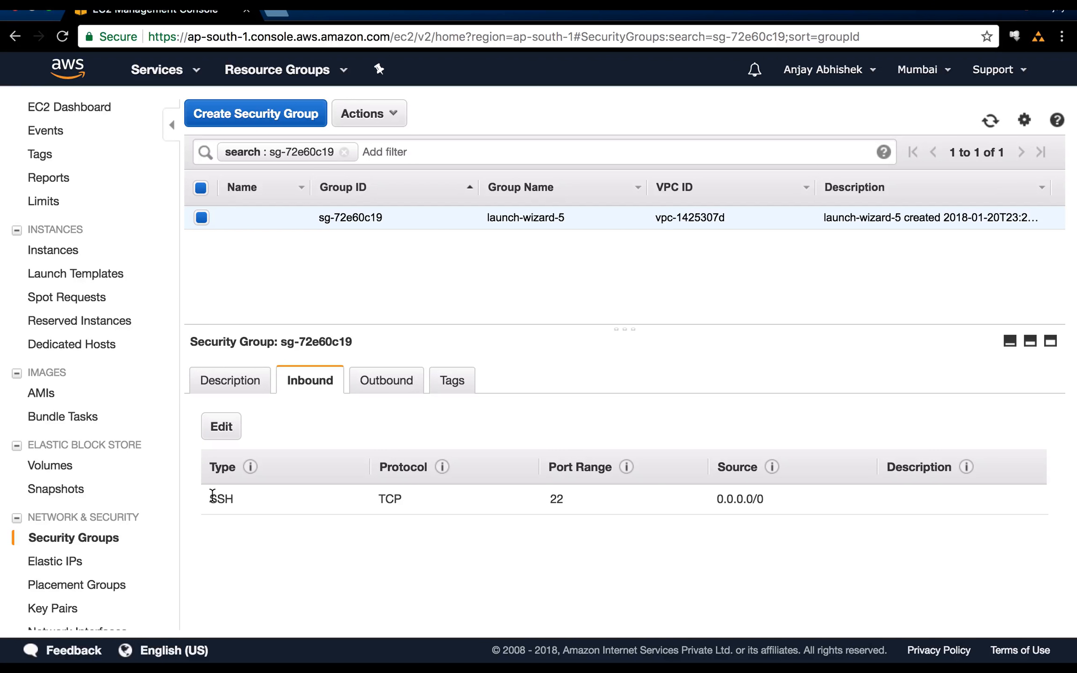
Examine the type and source of the existing SSH inbound rule.
double_click(213, 495)
click(769, 505)
drag(774, 499, 718, 501)
double_click(223, 498)
click(767, 504)
drag(776, 498, 714, 497)
Add an HTTP inbound rule to the security group launch-wizard-5 and examine its port range and source.
click(224, 427)
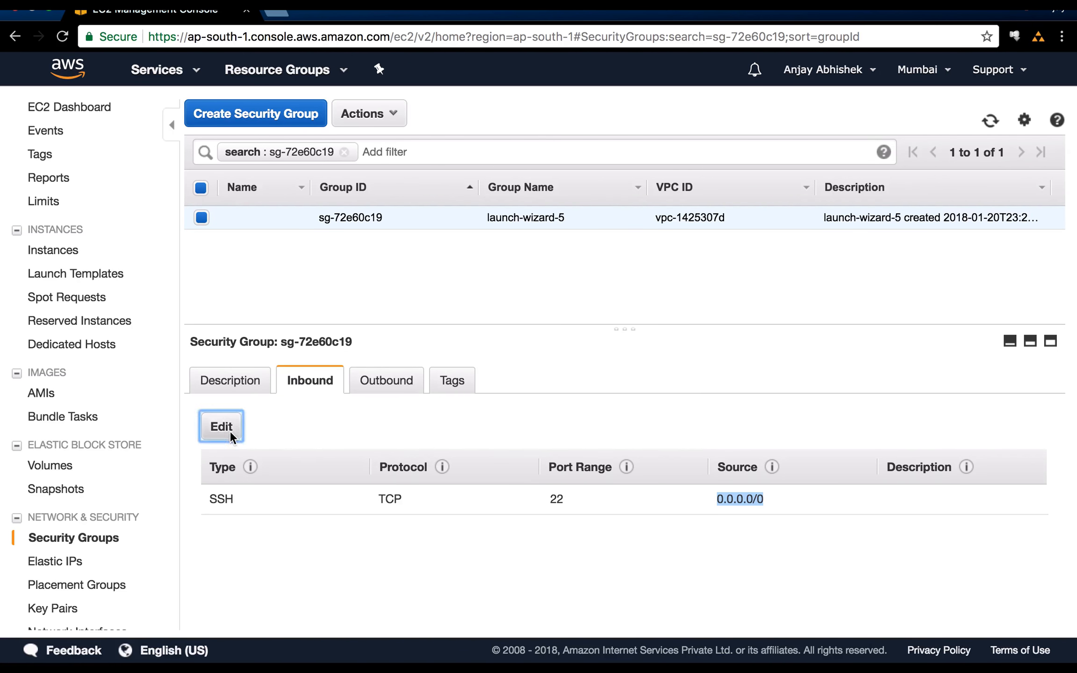
click(122, 371)
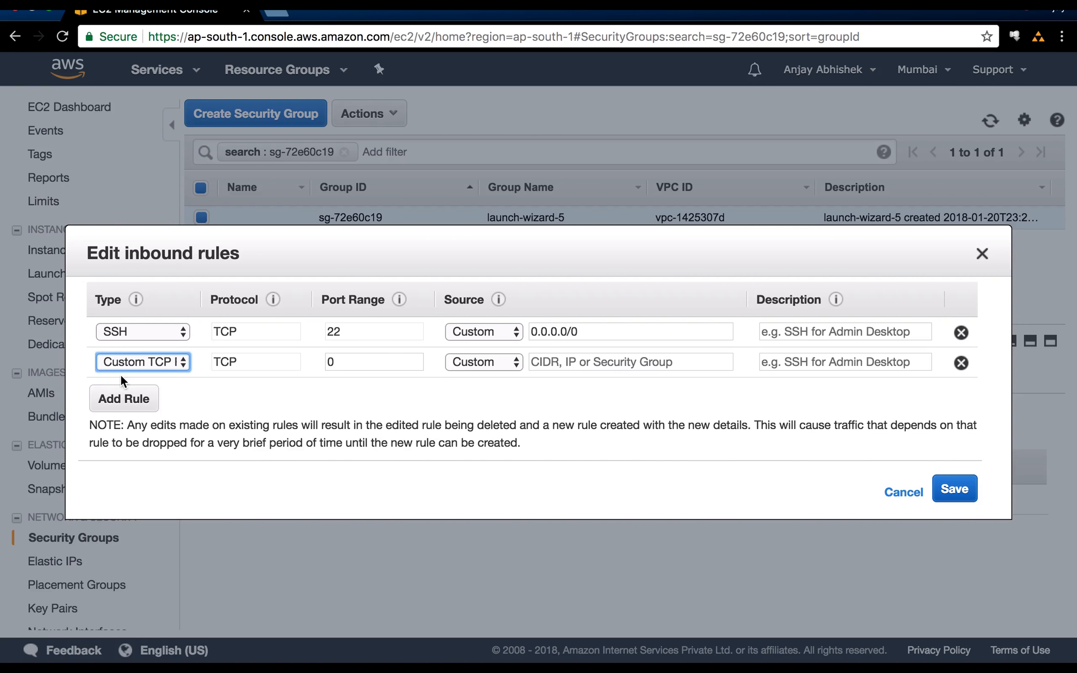
click(160, 363)
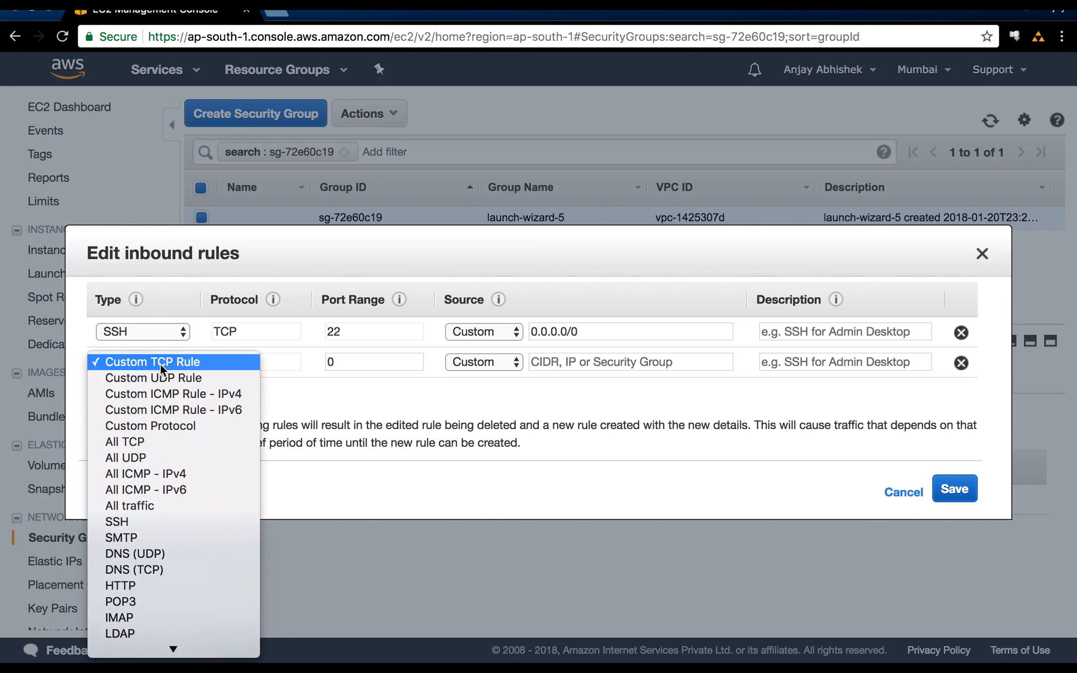
click(156, 584)
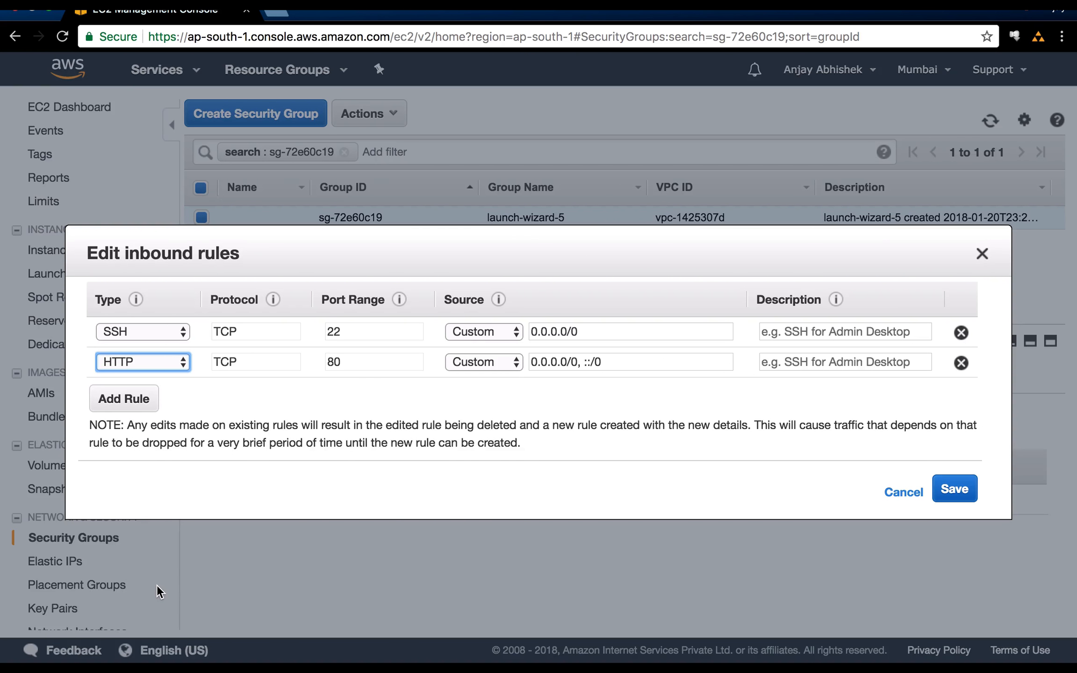
click(358, 360)
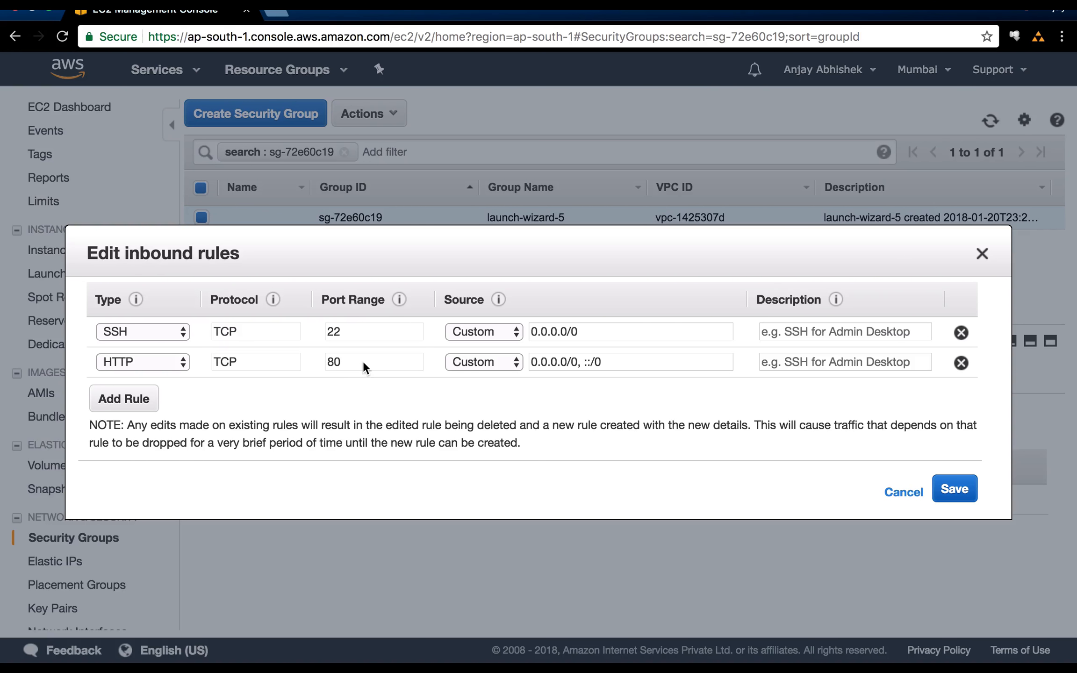
click(577, 362)
drag(612, 364, 520, 358)
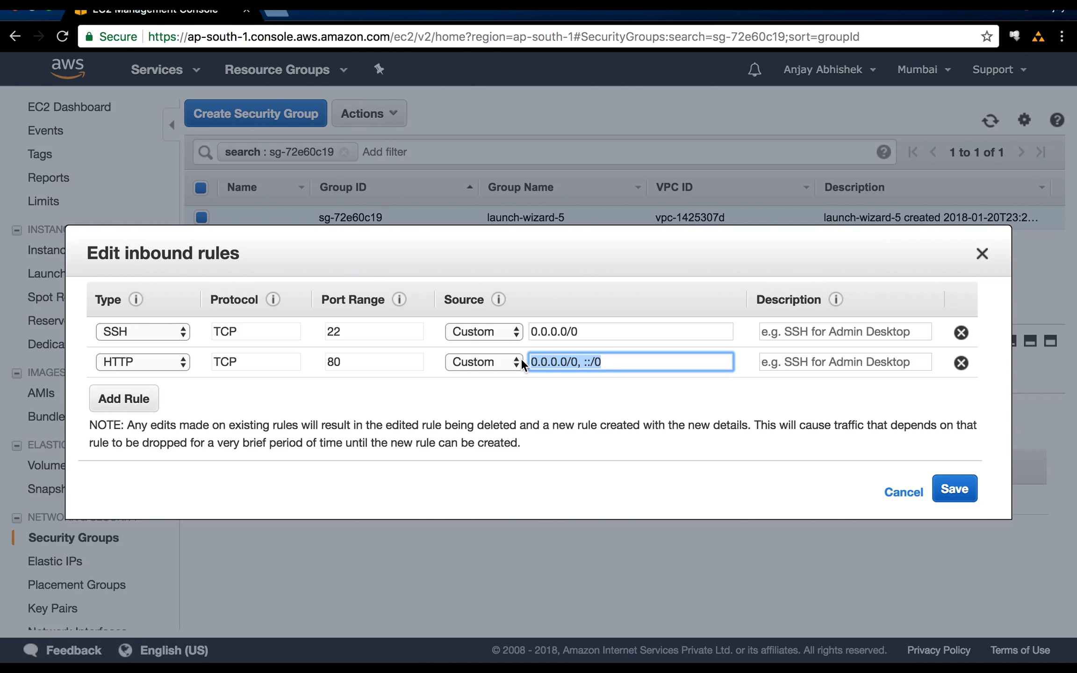
Try the source options My IP and Anywhere for the HTTP inbound rule.
click(500, 360)
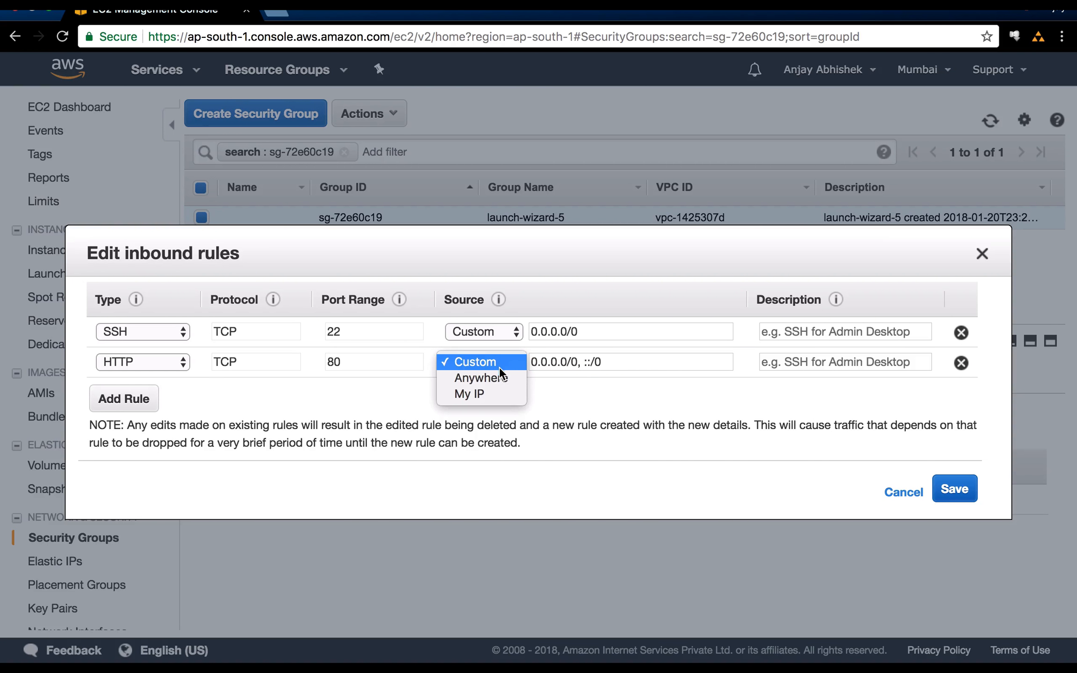
click(483, 392)
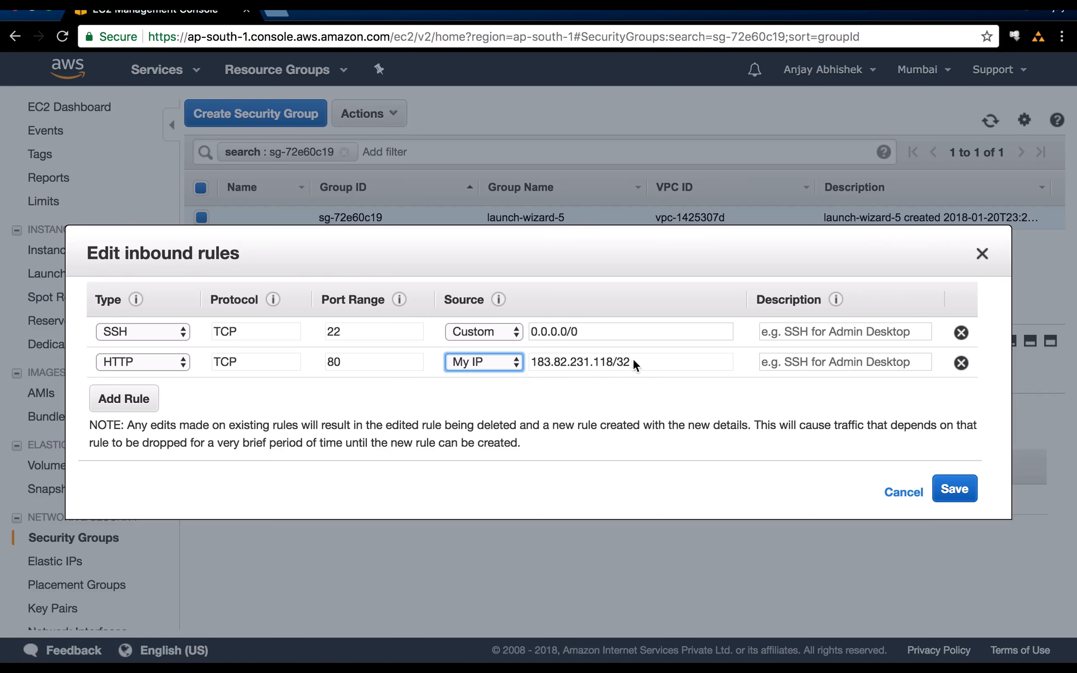
click(508, 364)
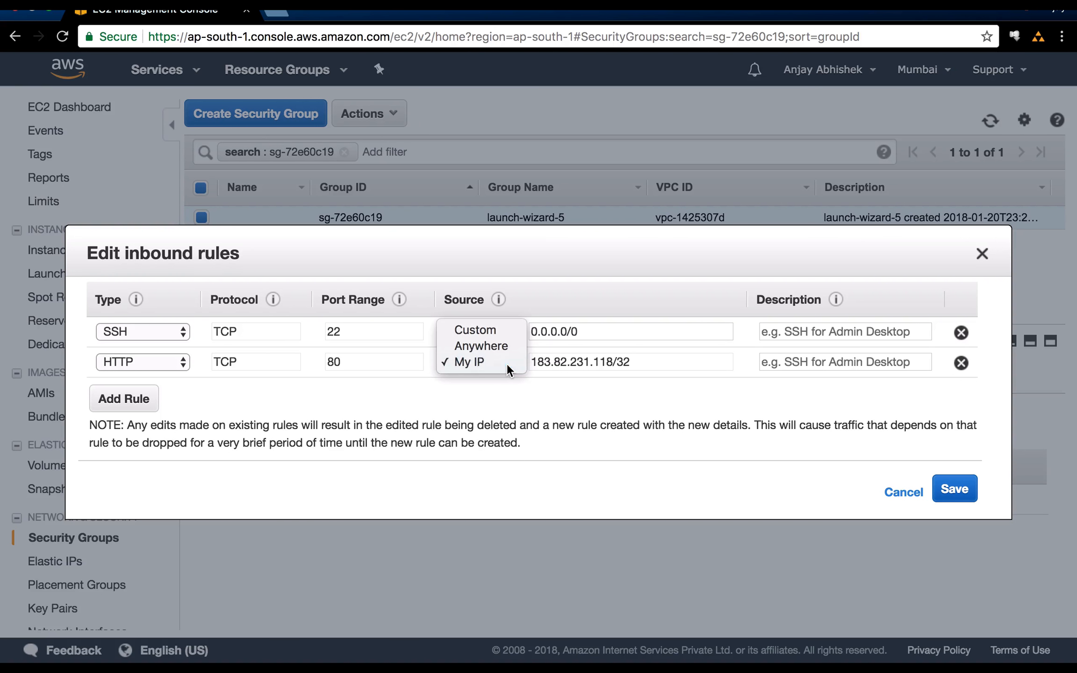
click(507, 363)
click(499, 357)
click(487, 349)
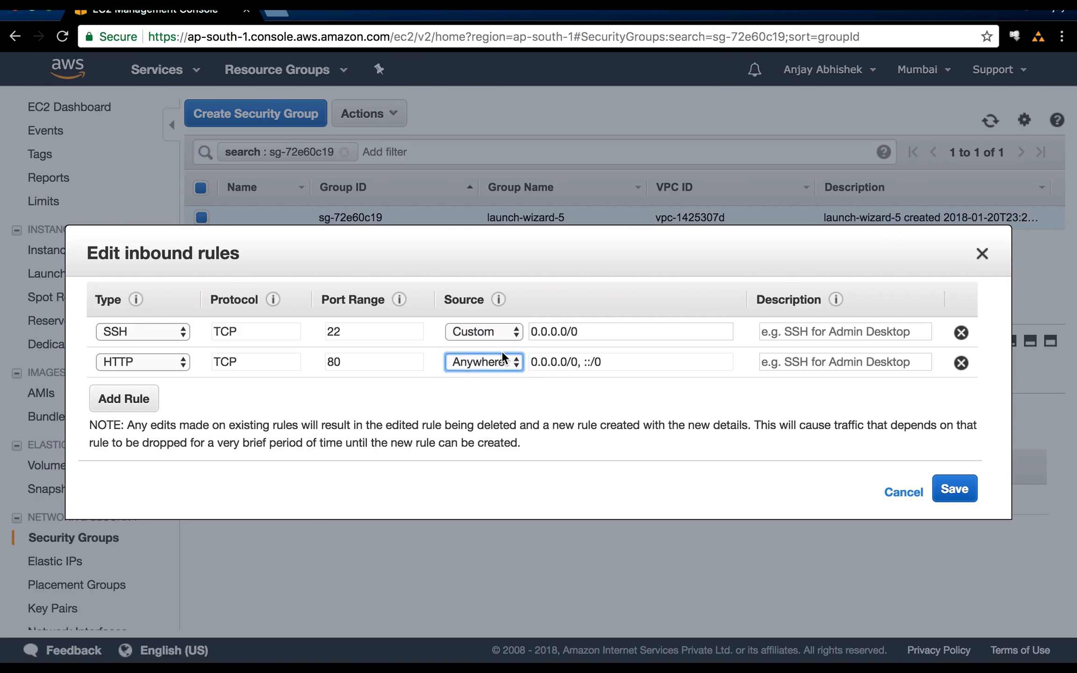
Set the HTTP rule's source to Custom with the range 192.168.1.1/24.
click(502, 363)
click(489, 346)
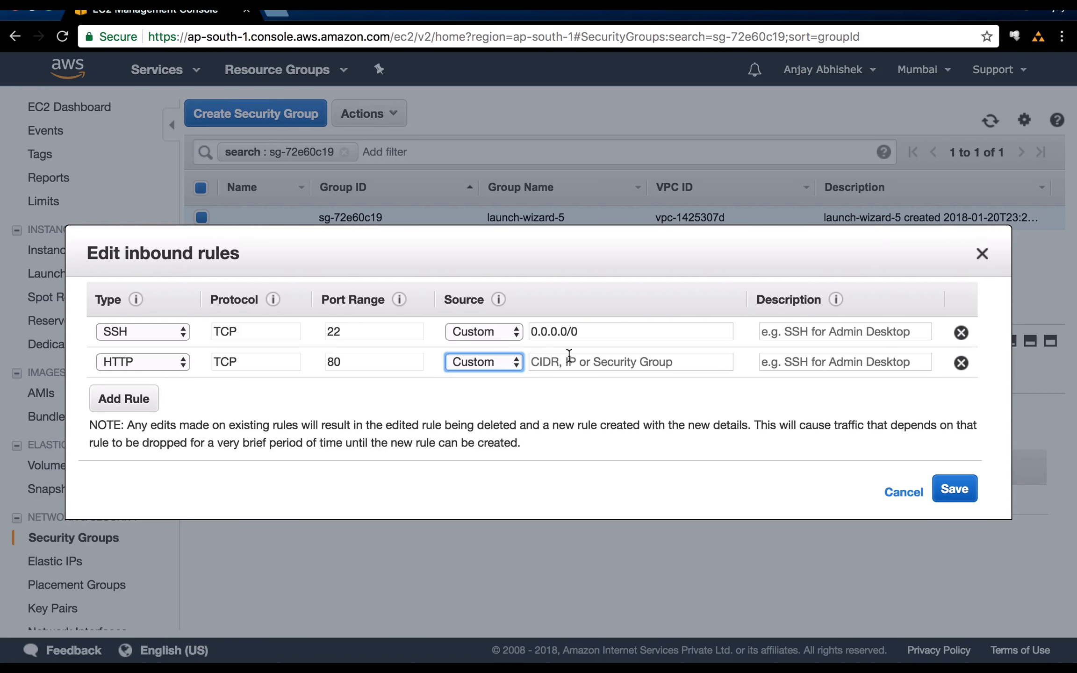
click(606, 362)
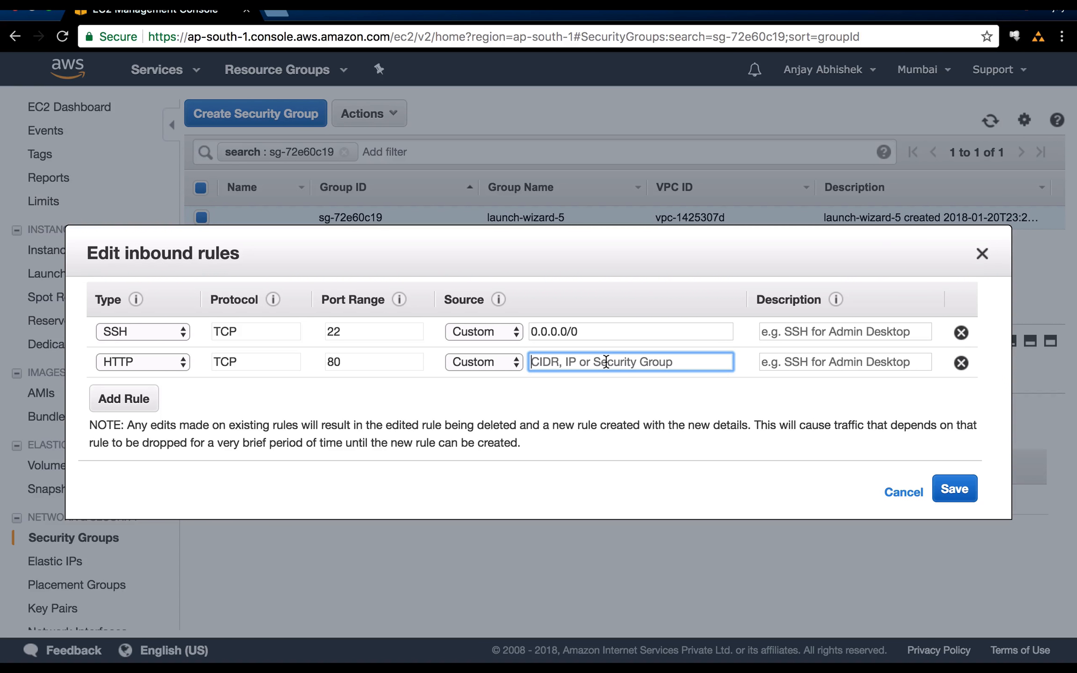
text(192)
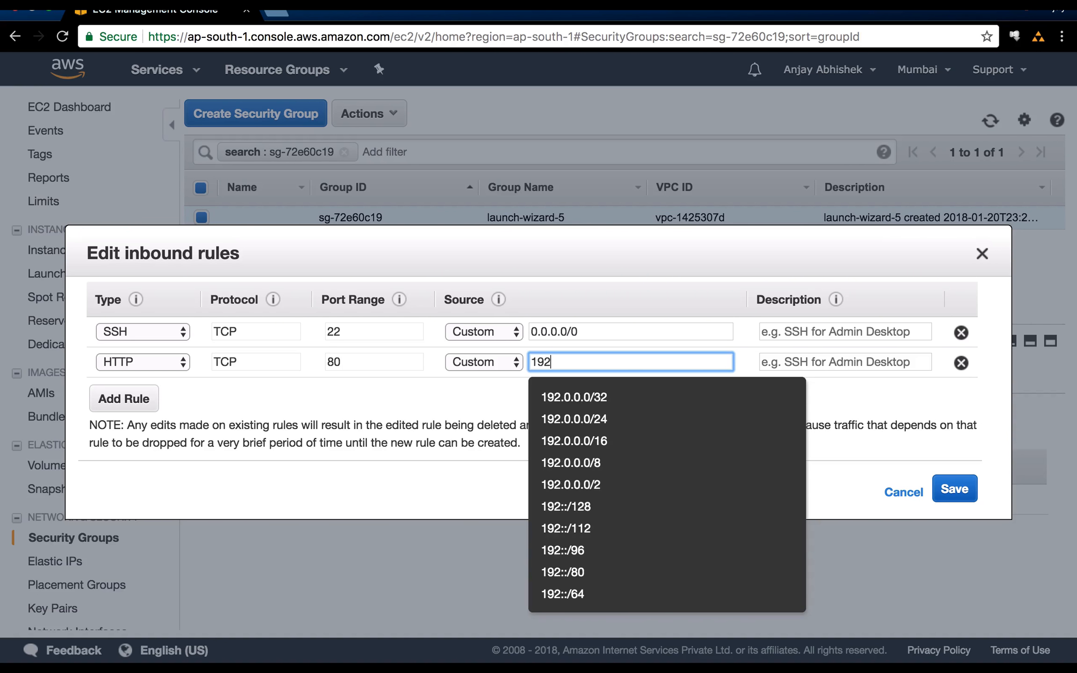
text(.168)
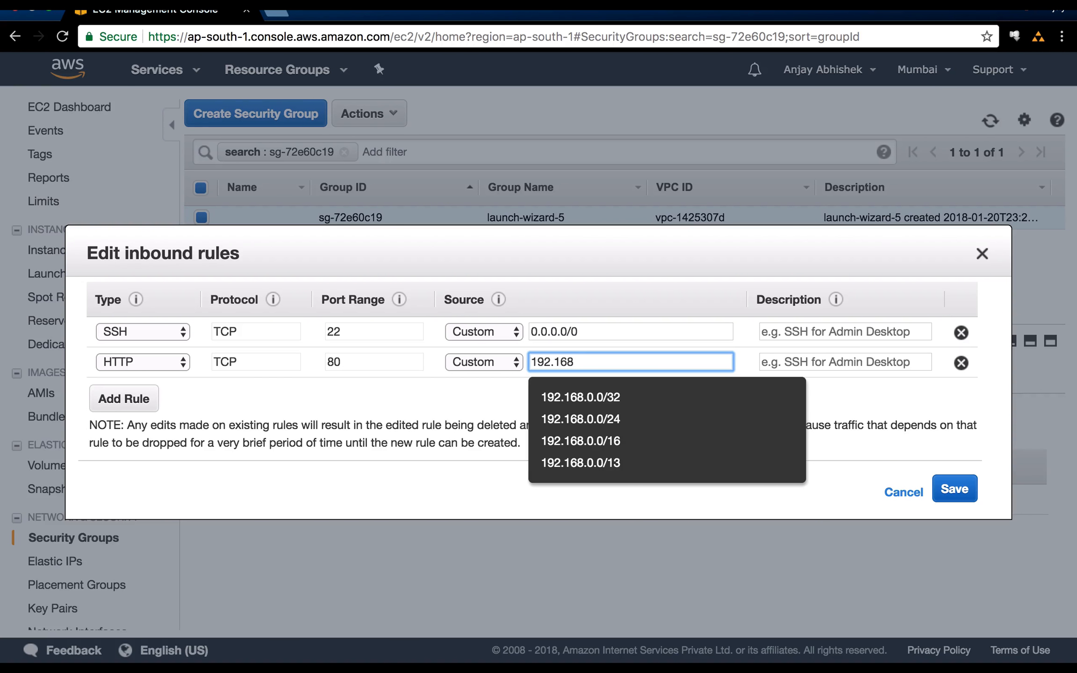
text(.1.1/)
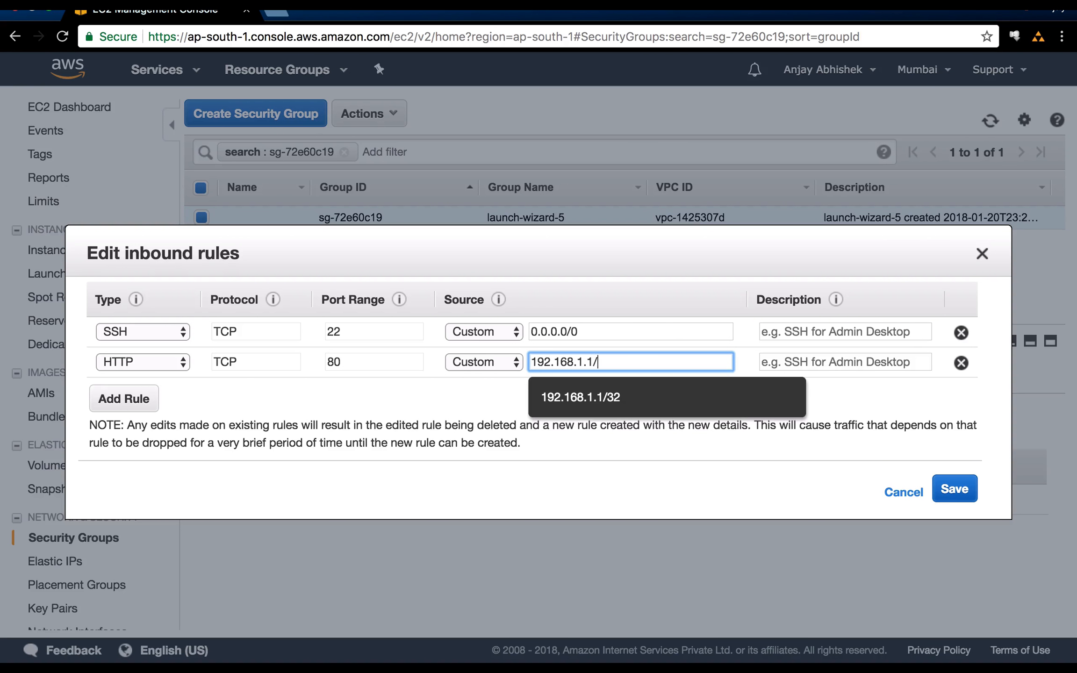
text(24)
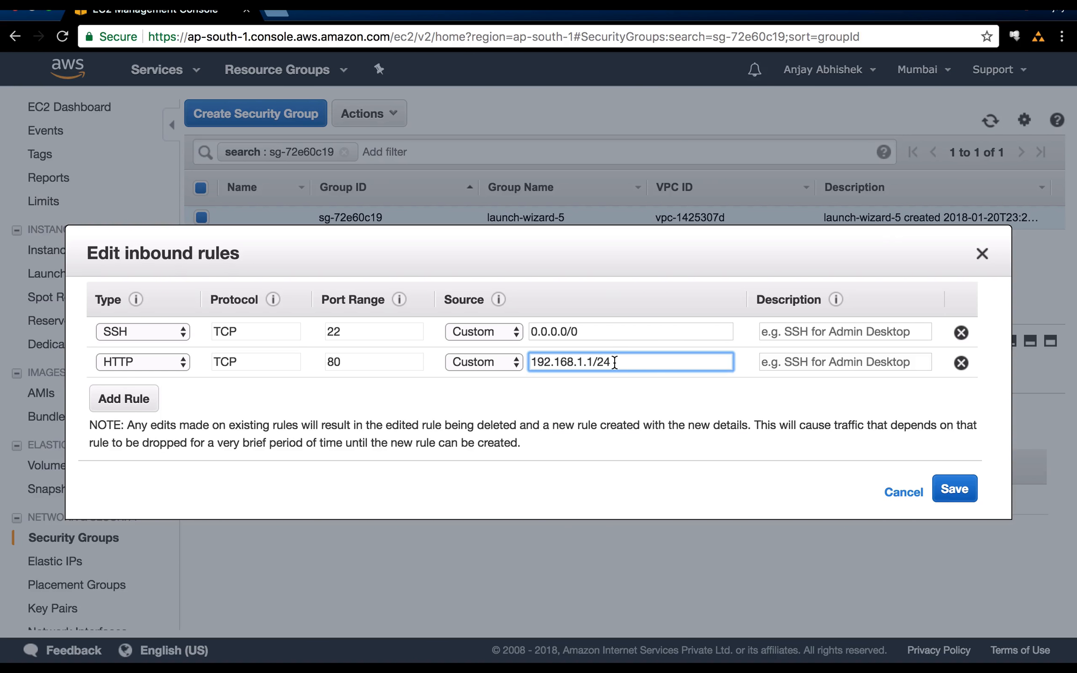
drag(610, 362, 604, 362)
Remove the new HTTP rule and cancel editing the inbound rules.
click(962, 364)
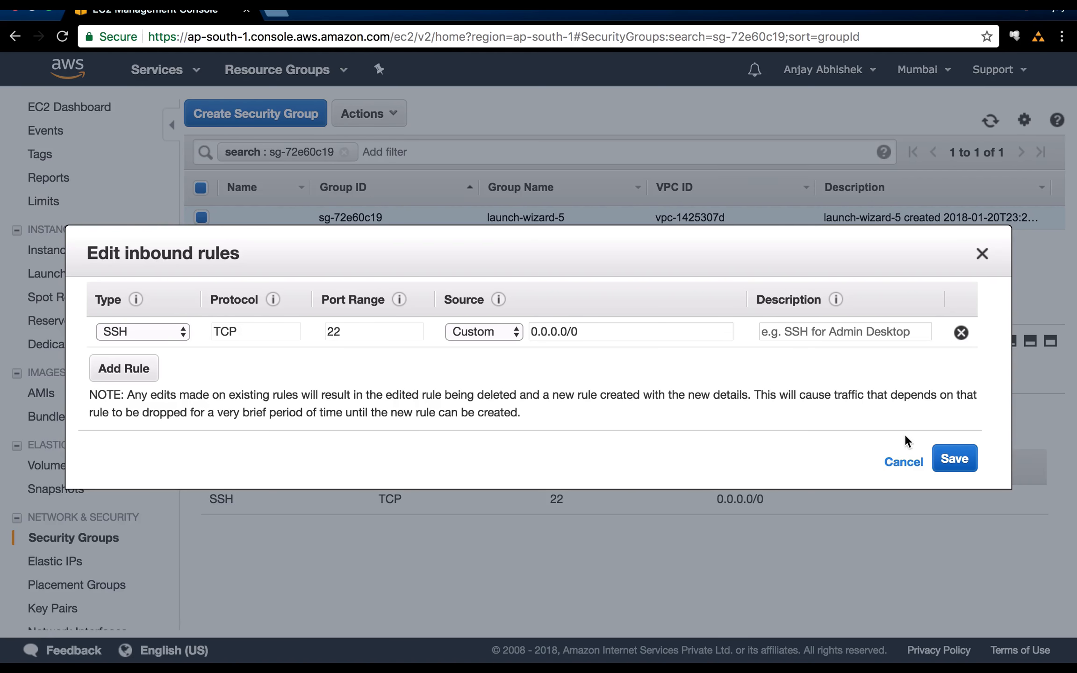
click(902, 463)
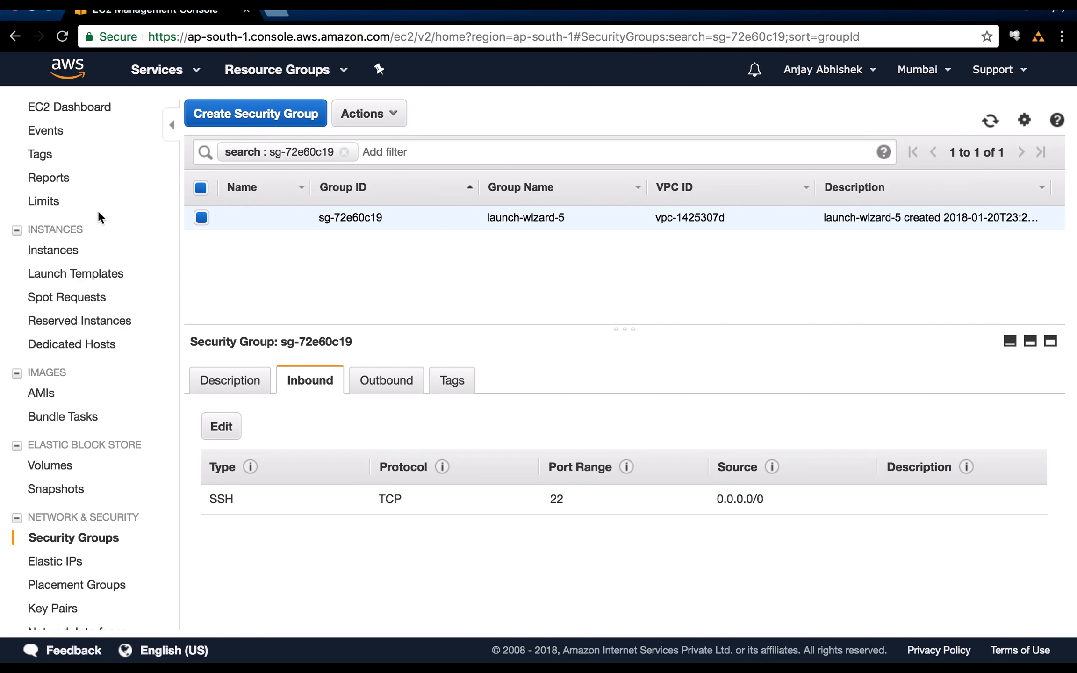
Return to the list of EC2 instances and show the connection instructions for the running instance.
click(55, 251)
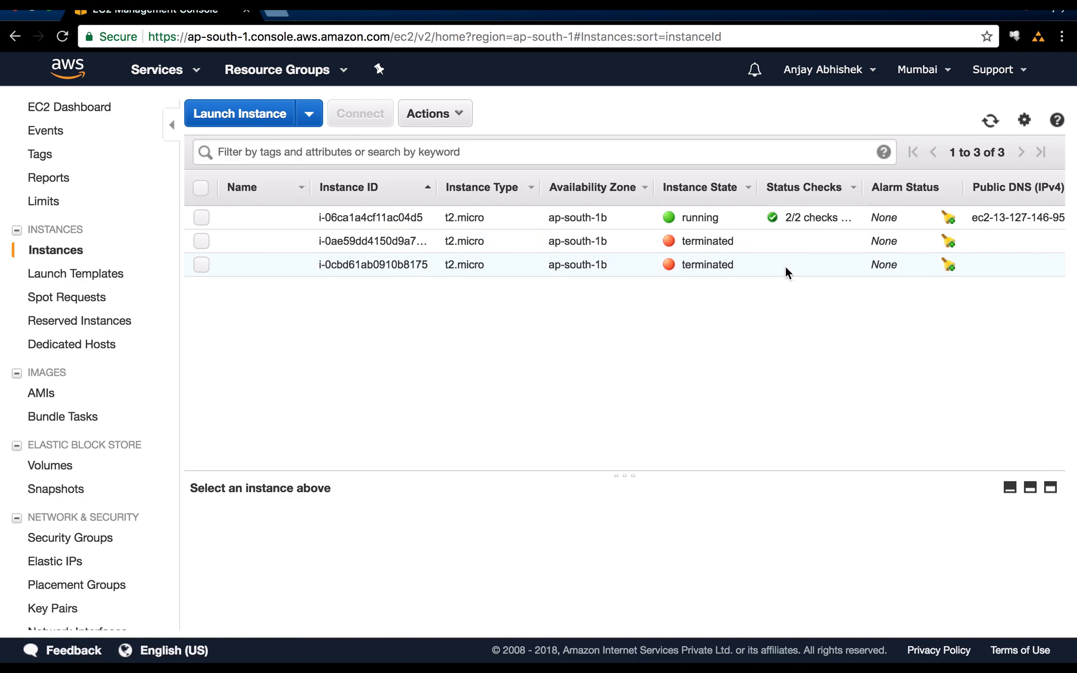
click(230, 218)
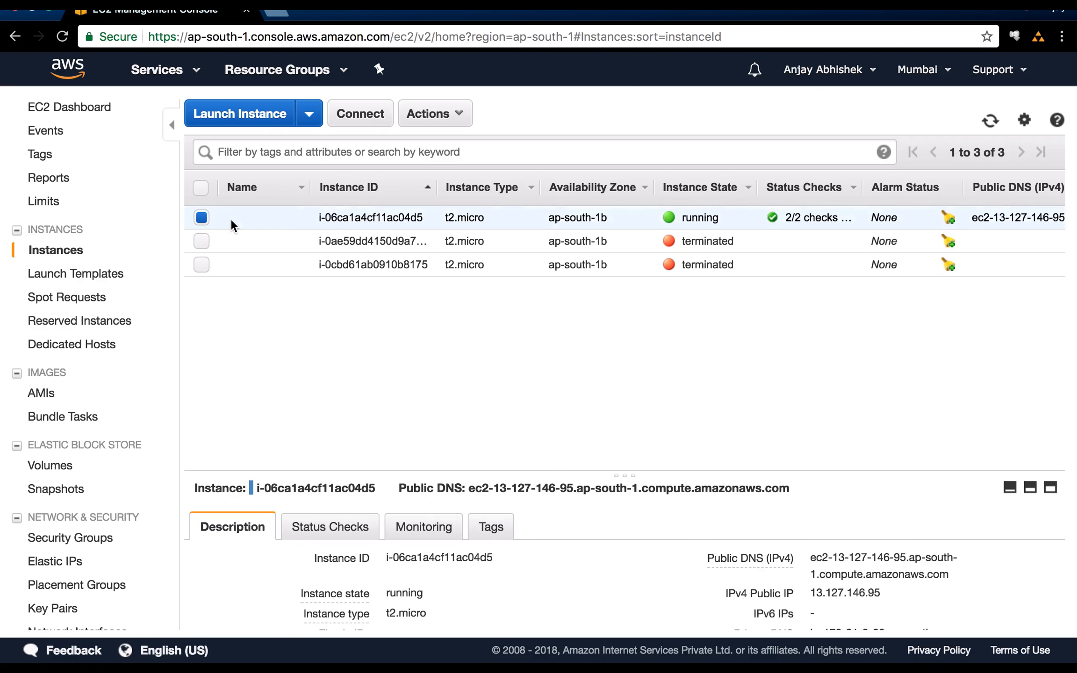
click(356, 117)
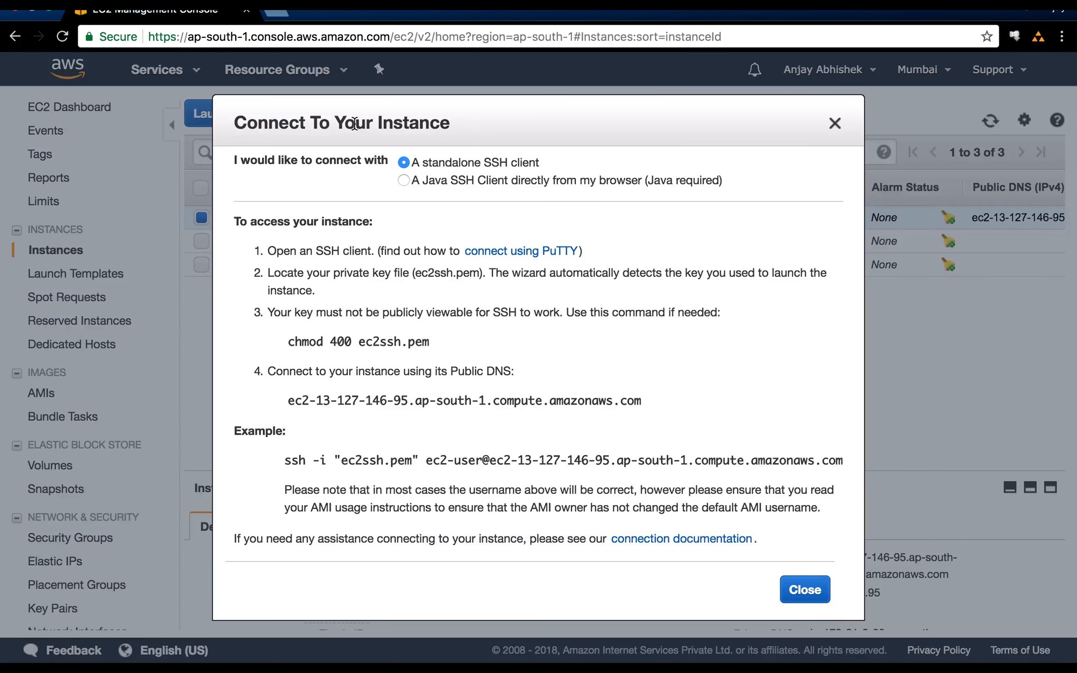
Examine the chmod 400 ec2ssh.pem command and highlight the full example SSH command in the connection instructions.
mouse_move(287, 342)
mouse_down()
mouse_move(417, 348)
mouse_move(294, 342)
mouse_up()
click(419, 348)
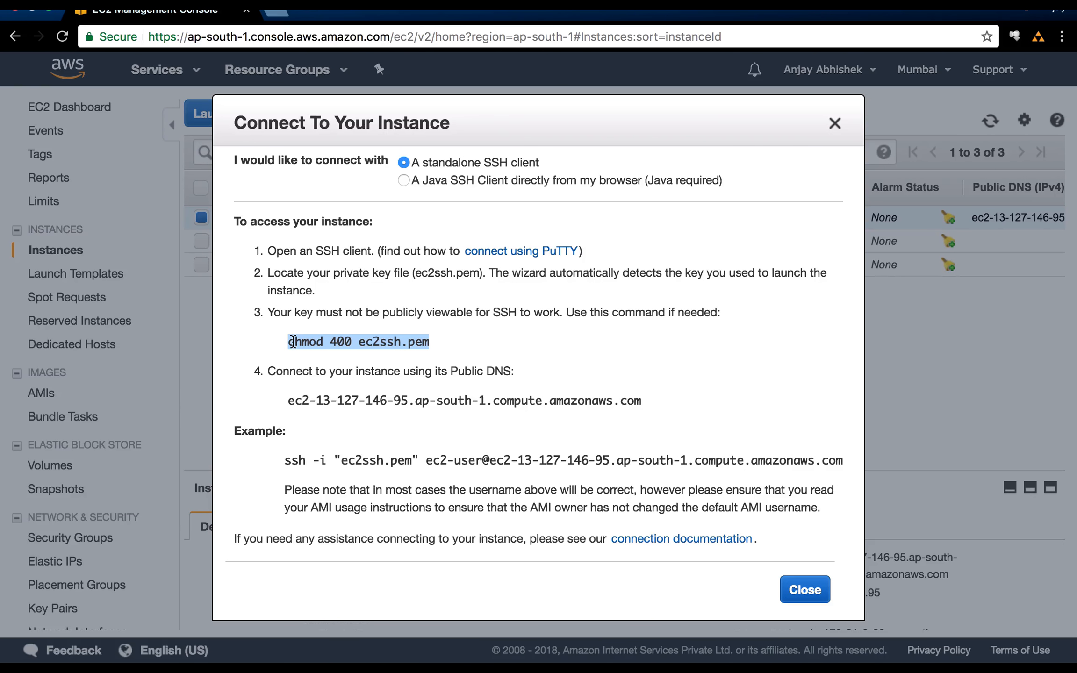
click(280, 459)
drag(281, 460, 841, 456)
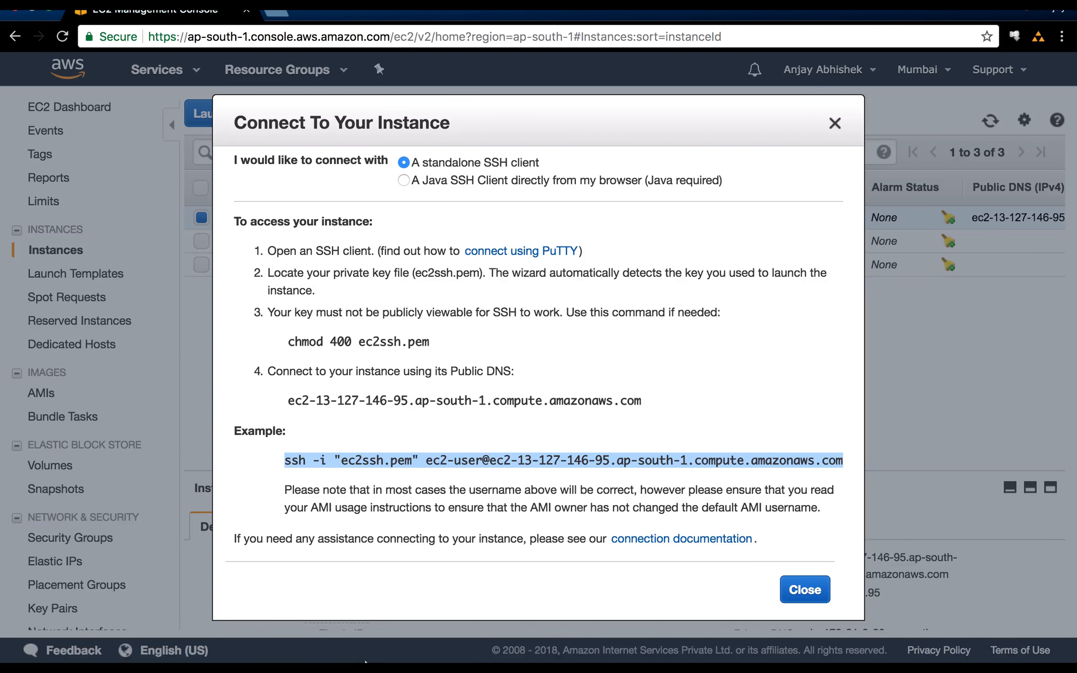
Switch to the Terminal and make its window full screen.
mouse_move(310, 656)
click(234, 632)
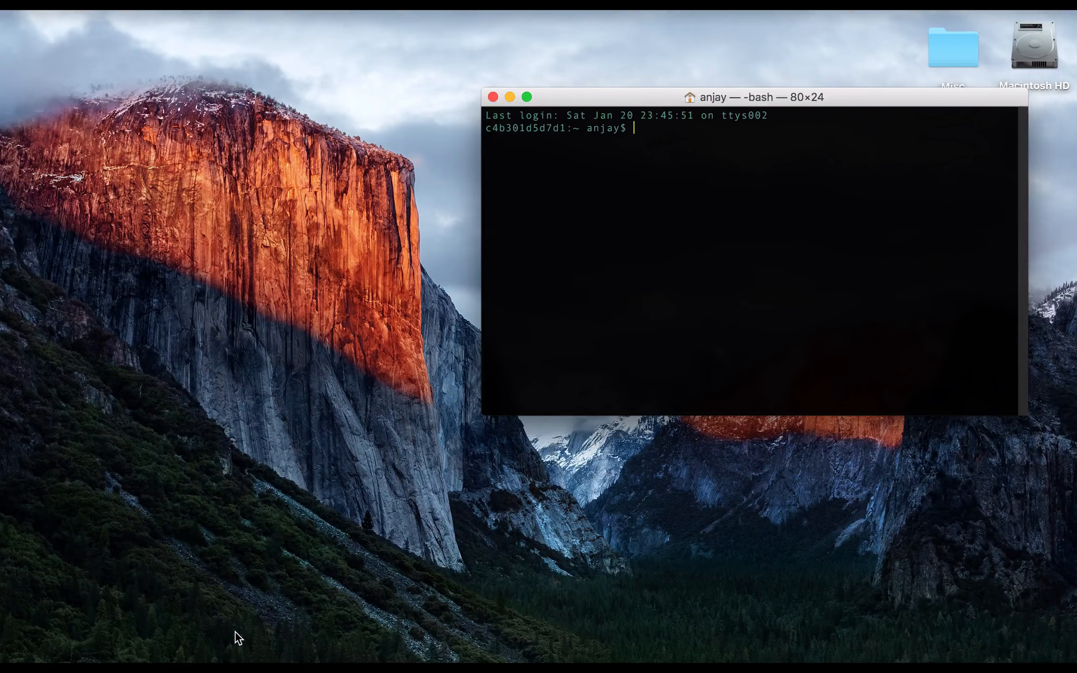
click(529, 97)
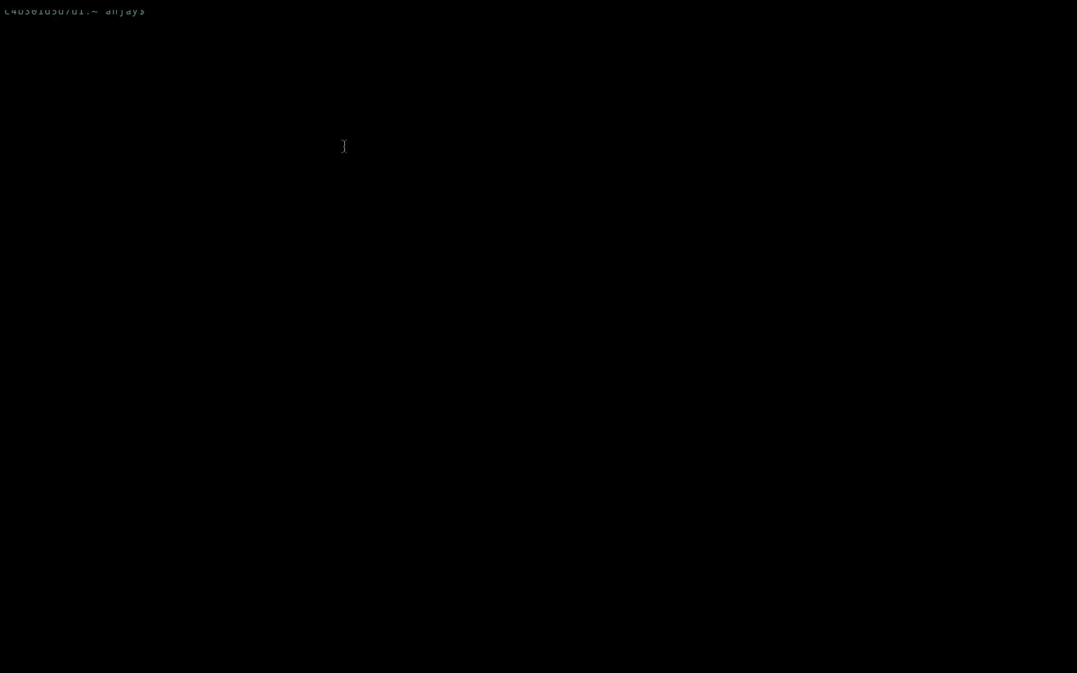